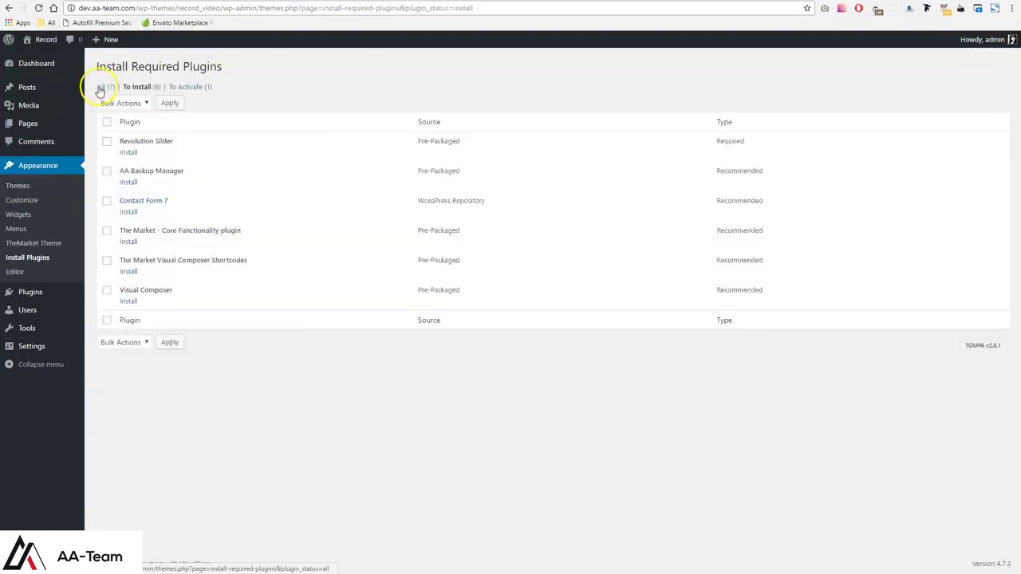
# Step: Bulk-install all six required and recommended theme plugins, from Revolution Slider to Visual Composer
pyautogui.click(107, 122)
pyautogui.click(124, 103)
pyautogui.click(112, 121)
pyautogui.click(169, 103)
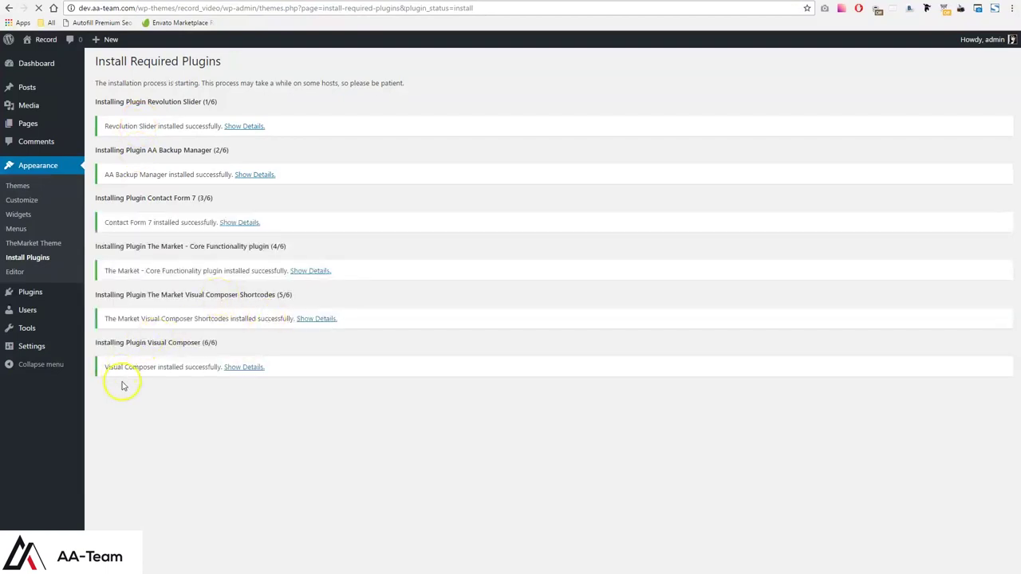
# Step: Return to the required plugins list and bulk-activate all seven installed plugins, including Woocommerce
pyautogui.click(110, 407)
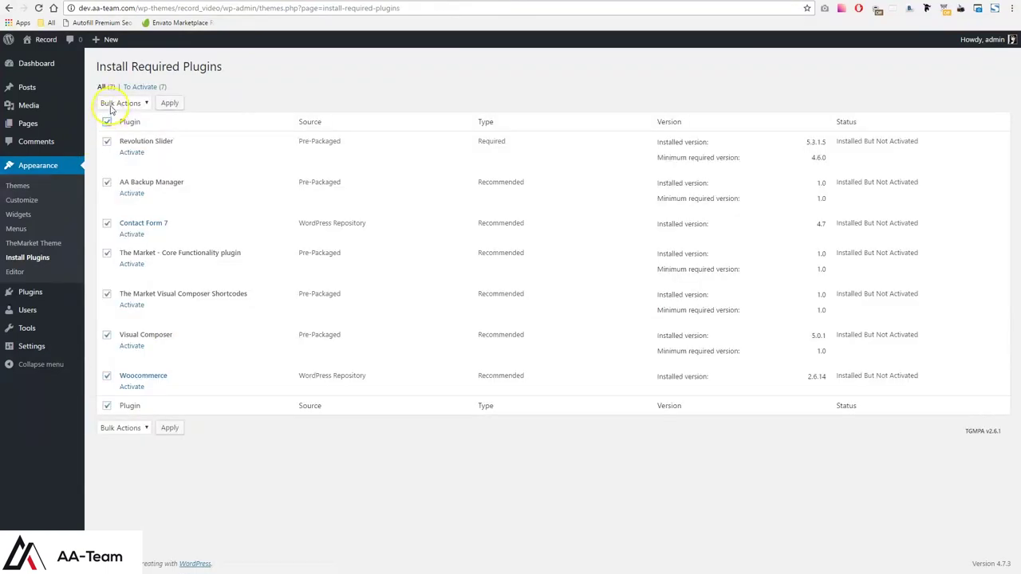
pyautogui.click(119, 103)
pyautogui.click(114, 134)
pyautogui.click(170, 103)
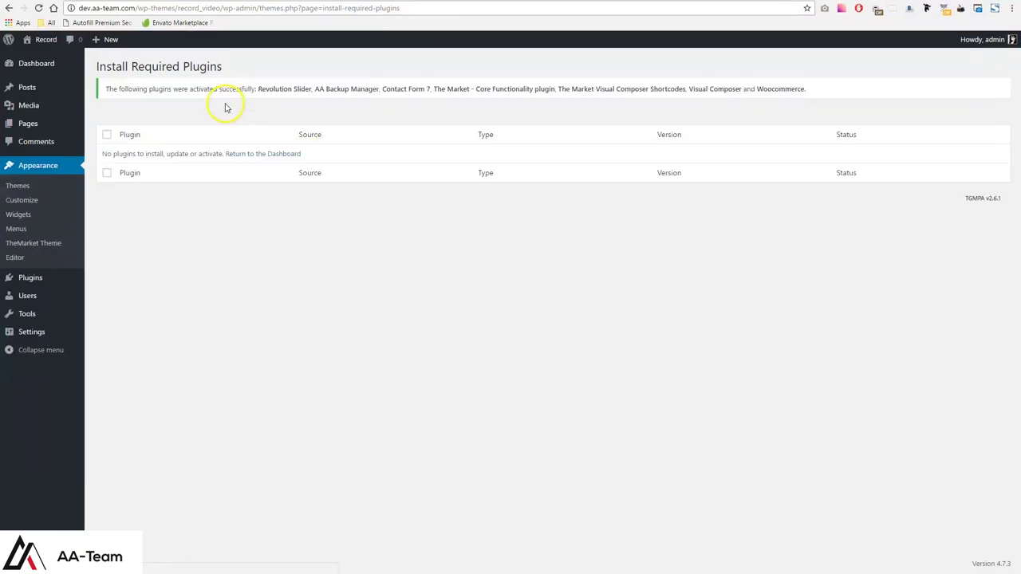
# Step: Skip the page, store locale, shipping and tax, and payments stages of the WooCommerce setup wizard, and return to the dashboard
pyautogui.moveTo(139, 288)
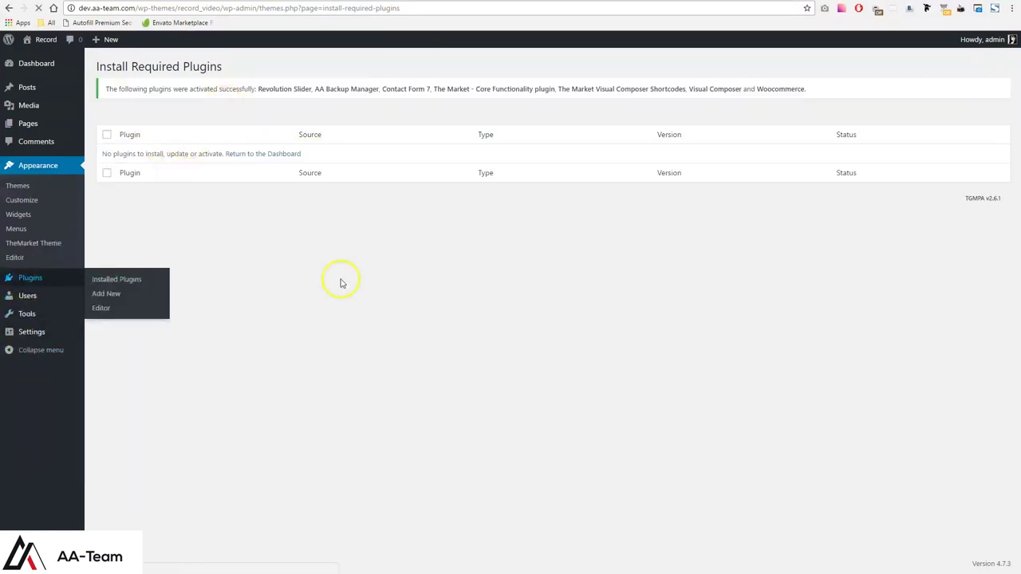
pyautogui.click(649, 326)
pyautogui.click(562, 491)
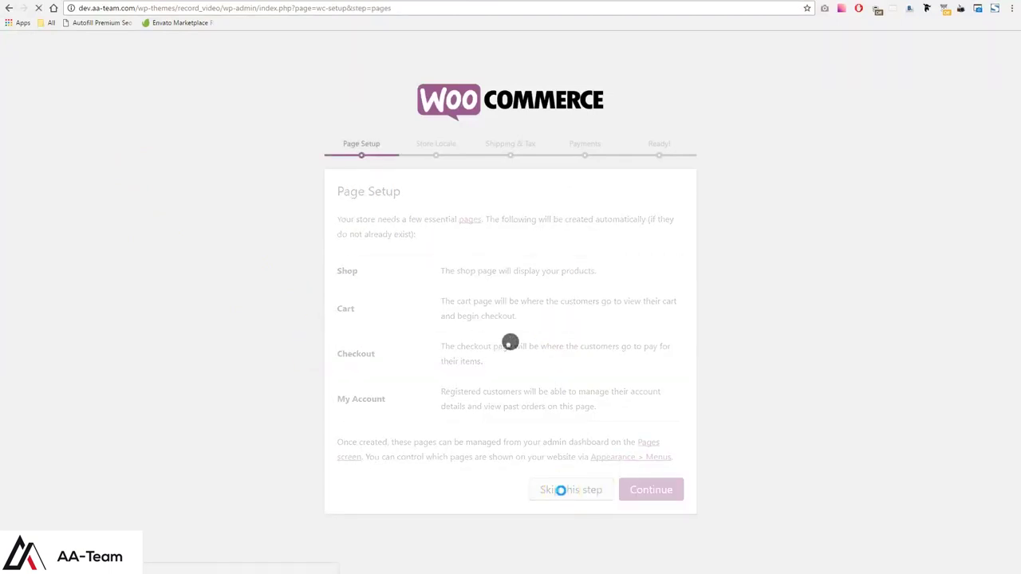
pyautogui.click(570, 391)
pyautogui.click(564, 333)
pyautogui.click(577, 561)
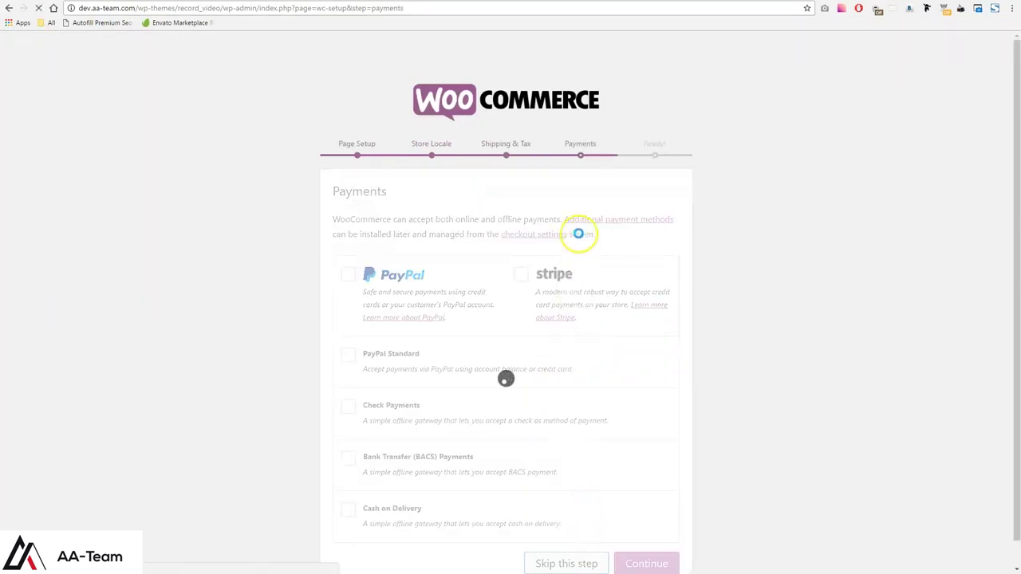
pyautogui.click(487, 399)
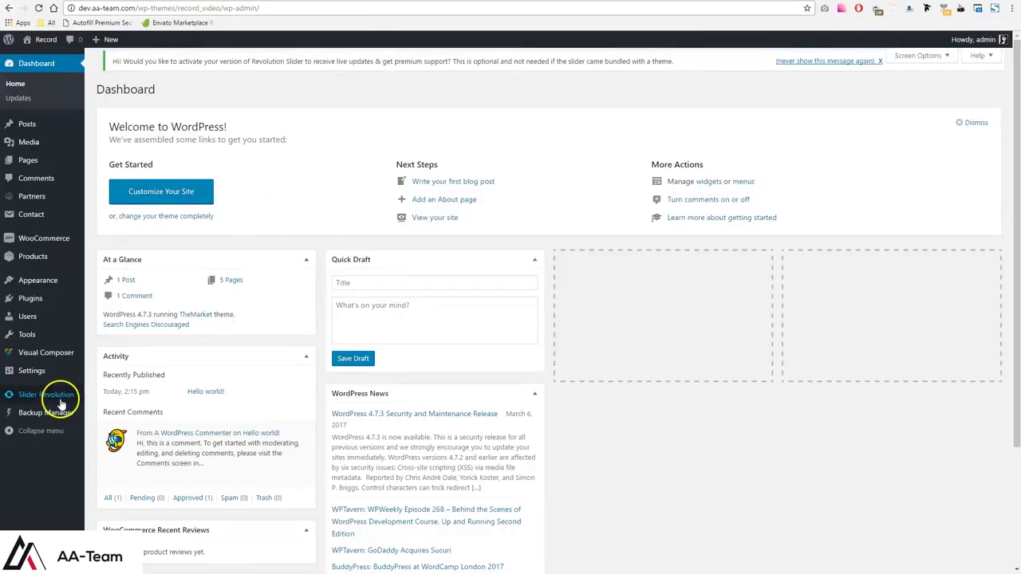
# Step: Import the demo content from dummy-data.zip with the AA Backup Manager
pyautogui.click(49, 412)
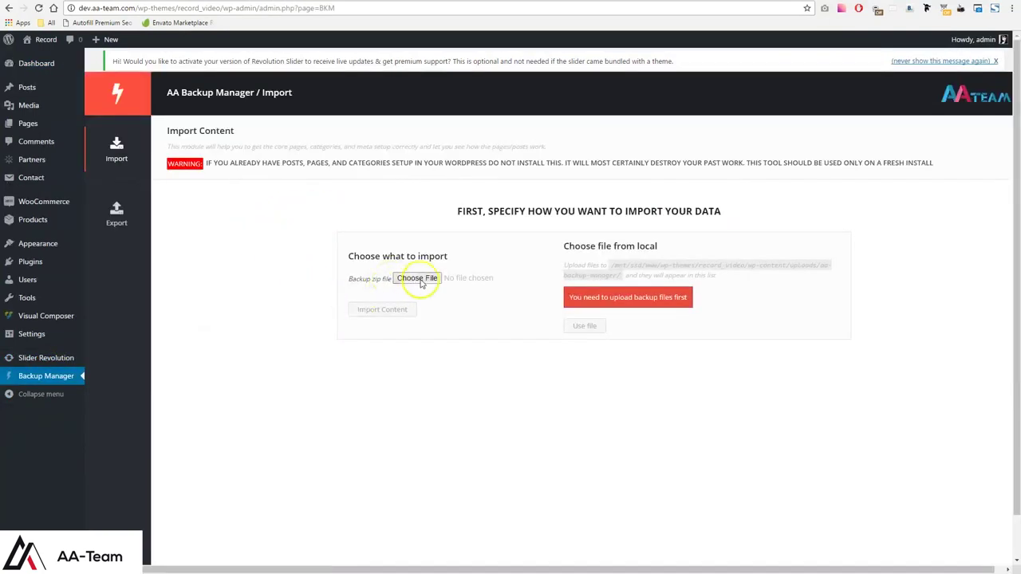
pyautogui.click(421, 281)
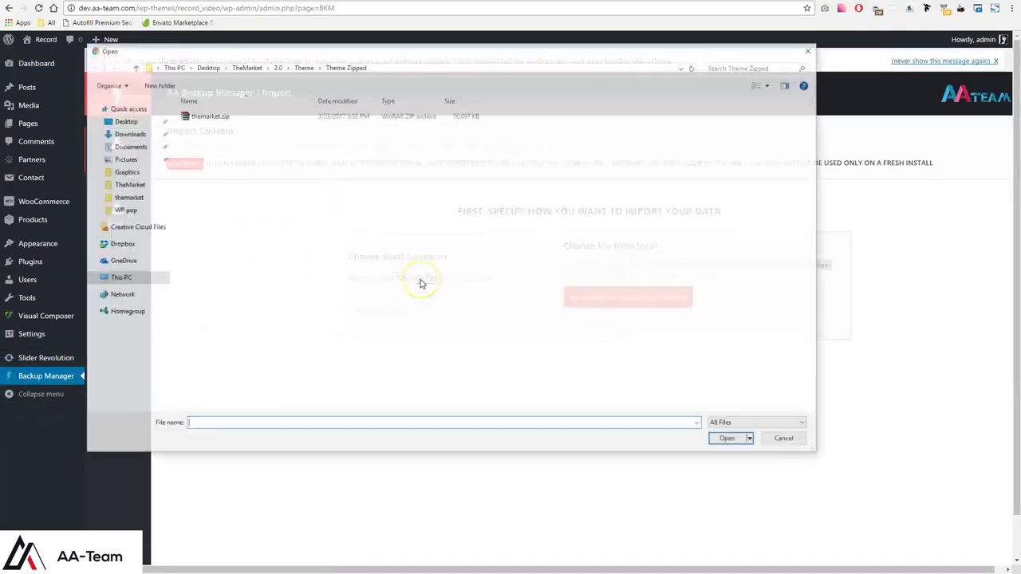
pyautogui.click(302, 67)
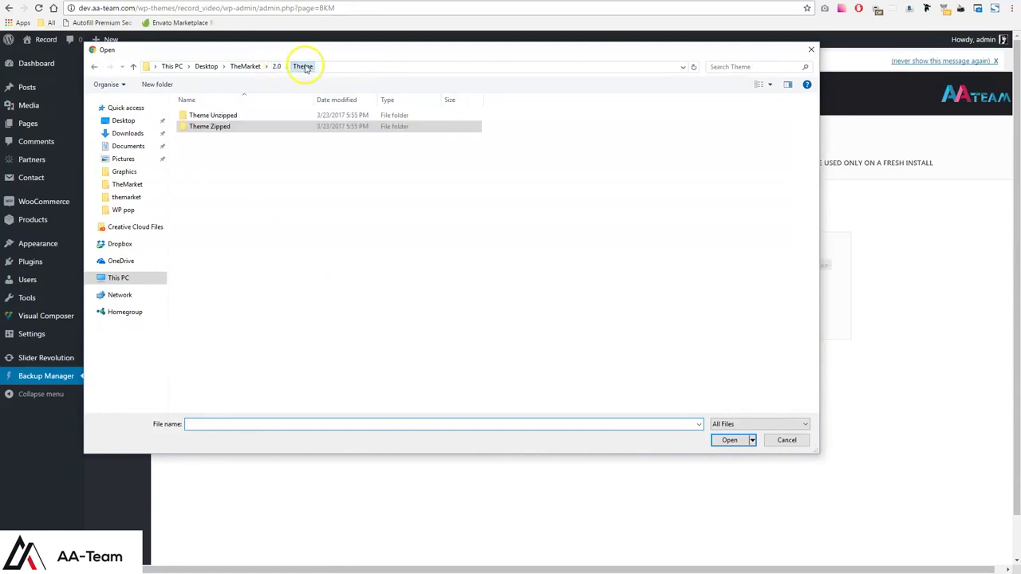
pyautogui.click(277, 66)
pyautogui.doubleClick(223, 114)
pyautogui.click(234, 116)
pyautogui.doubleClick(234, 116)
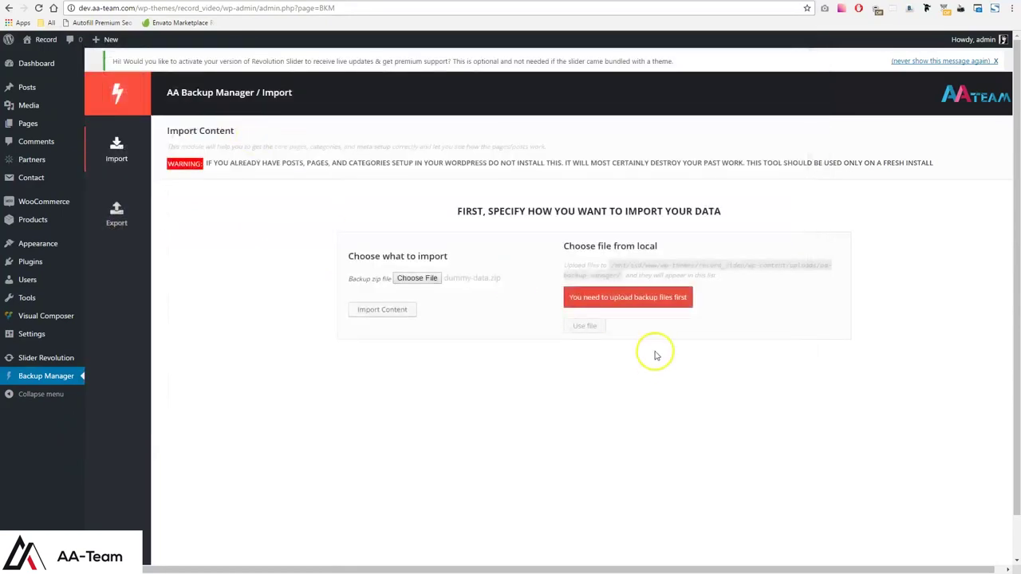
pyautogui.click(375, 319)
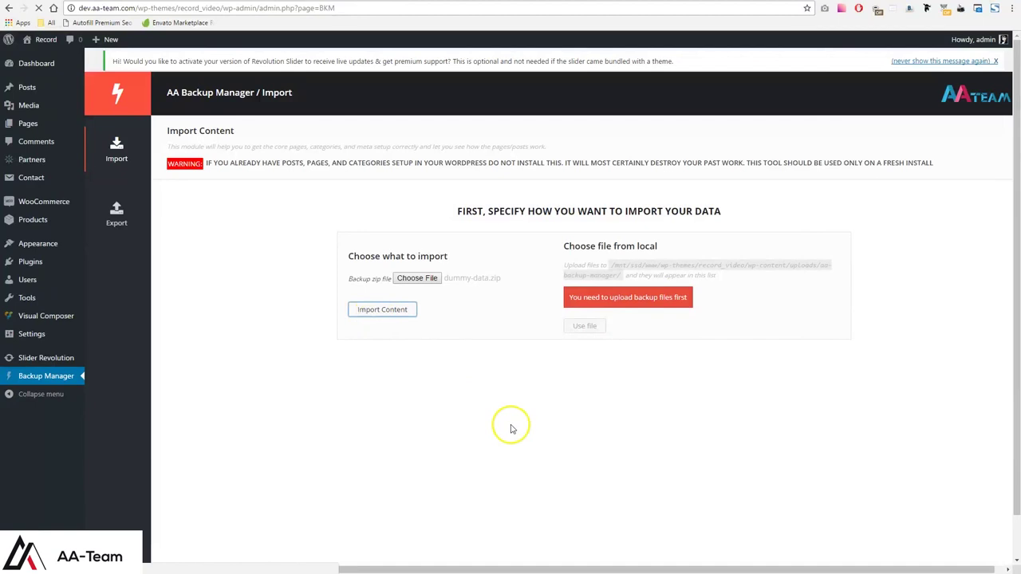
# Step: Import themarket_slider.zip into Slider Revolution, with custom animations and navigations set to Overwrite
pyautogui.click(46, 357)
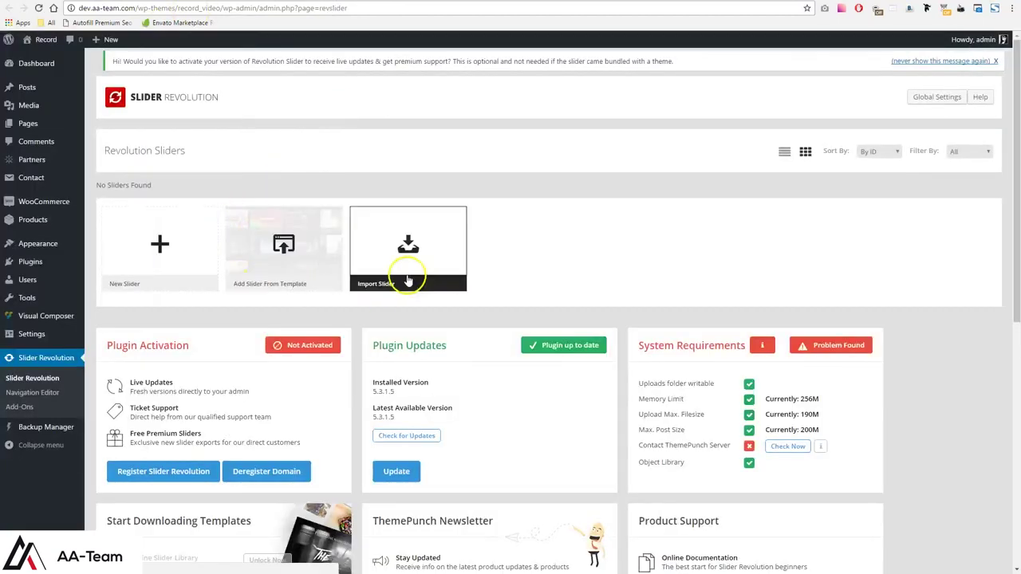
pyautogui.click(407, 275)
pyautogui.click(374, 260)
pyautogui.click(231, 127)
pyautogui.doubleClick(231, 127)
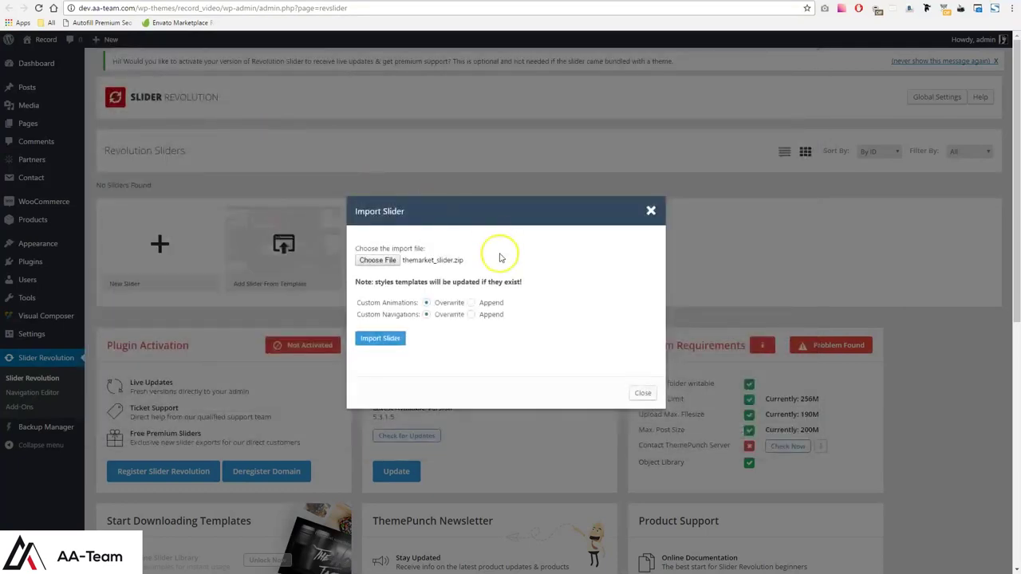
pyautogui.click(376, 338)
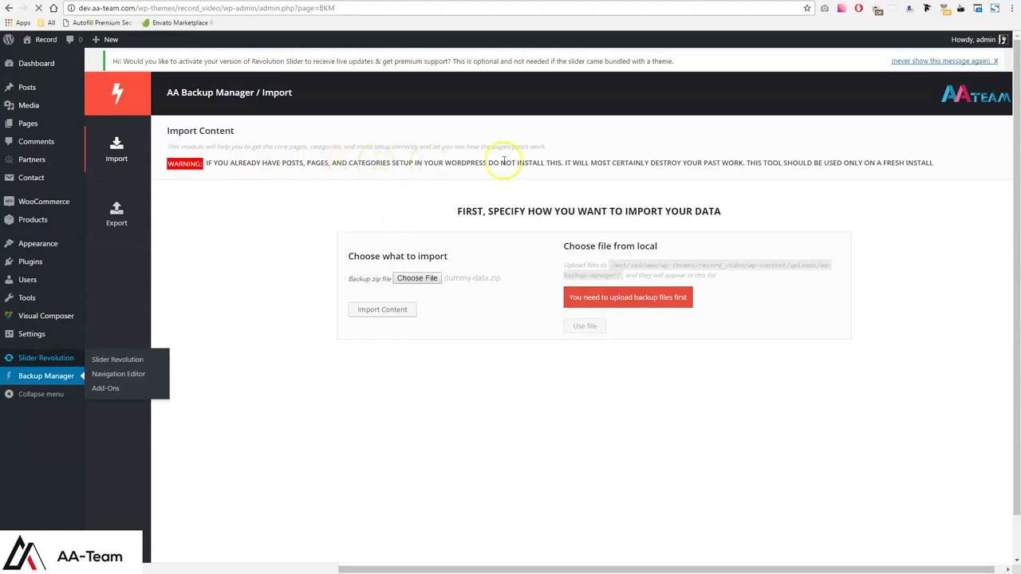
# Step: Examine the site's home page, including the second and third hero slides, latest arrivals, brand logos and footer
pyautogui.click(979, 63)
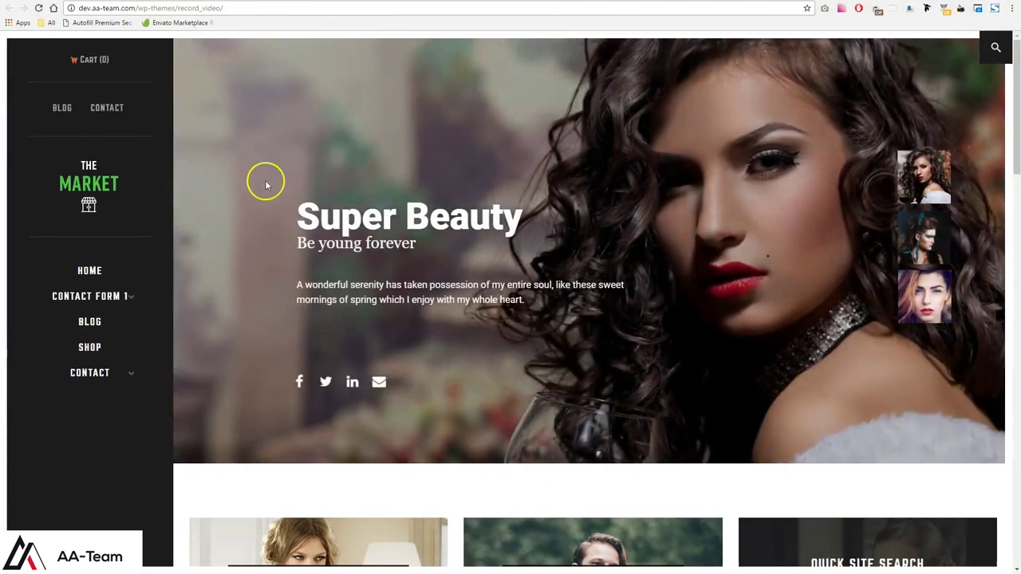
pyautogui.click(909, 263)
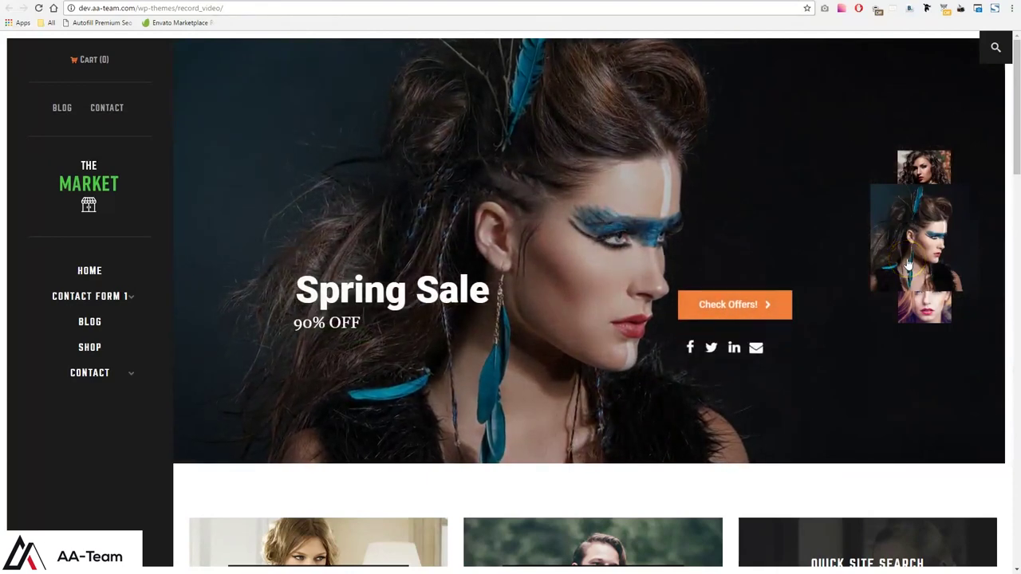
pyautogui.click(908, 300)
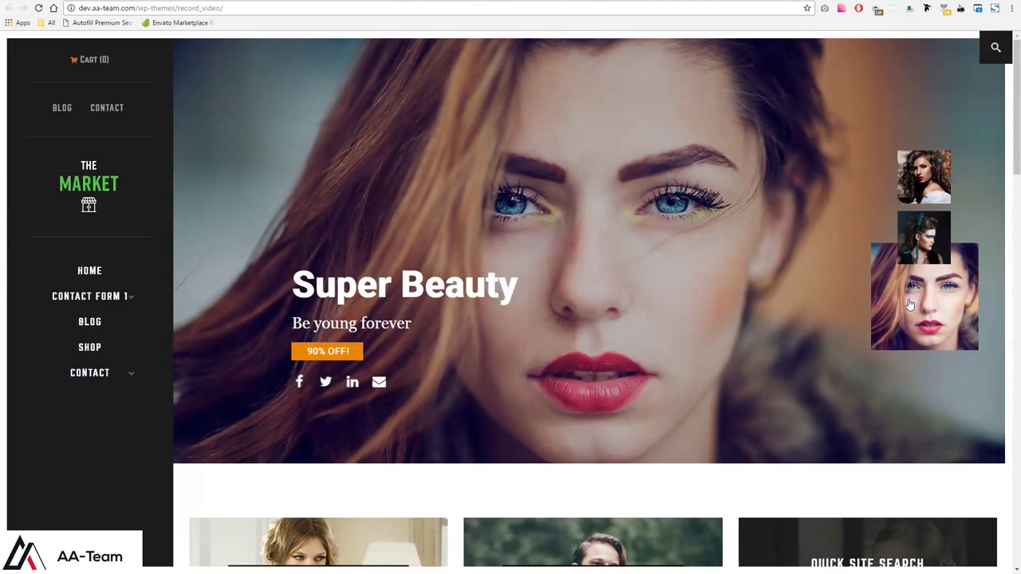
pyautogui.scroll(-5, 845, 303)
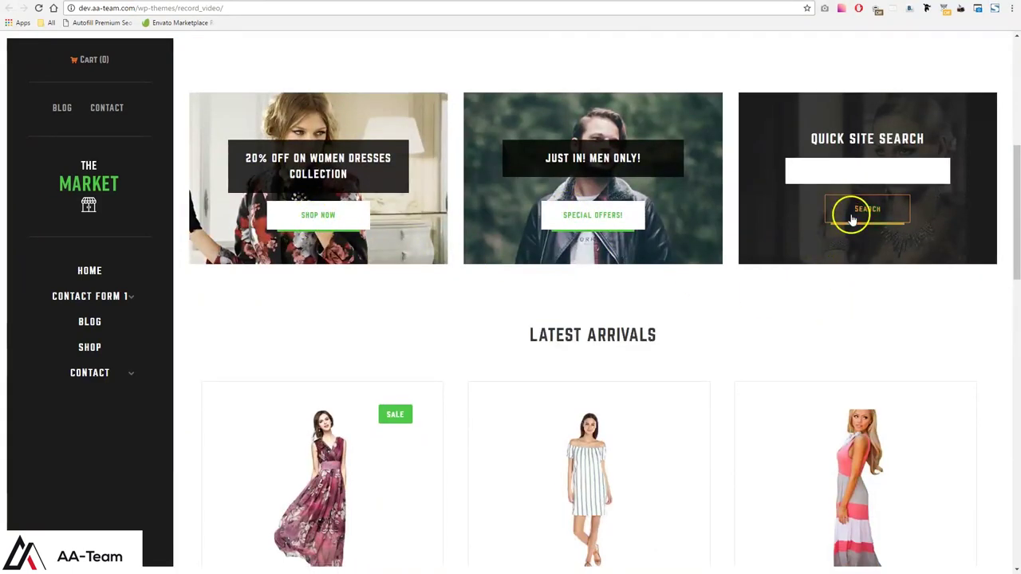
pyautogui.scroll(-2, 729, 273)
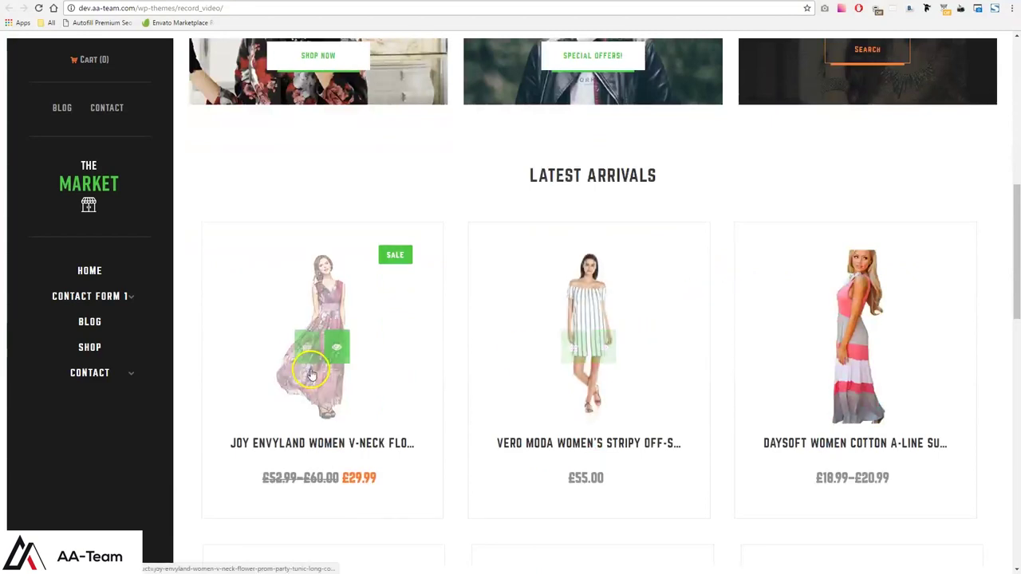
pyautogui.scroll(-8, 354, 340)
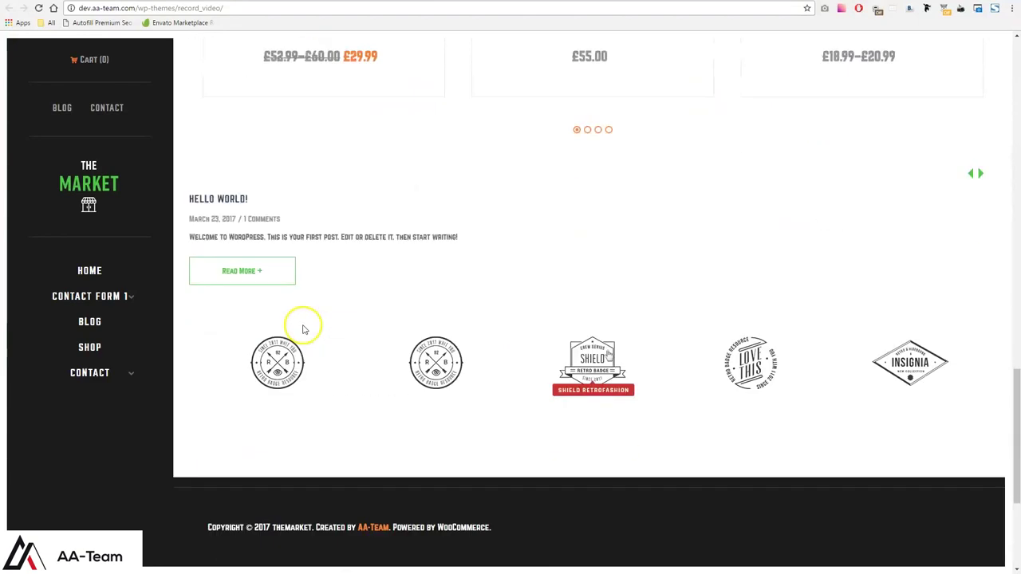
pyautogui.scroll(-3, 550, 339)
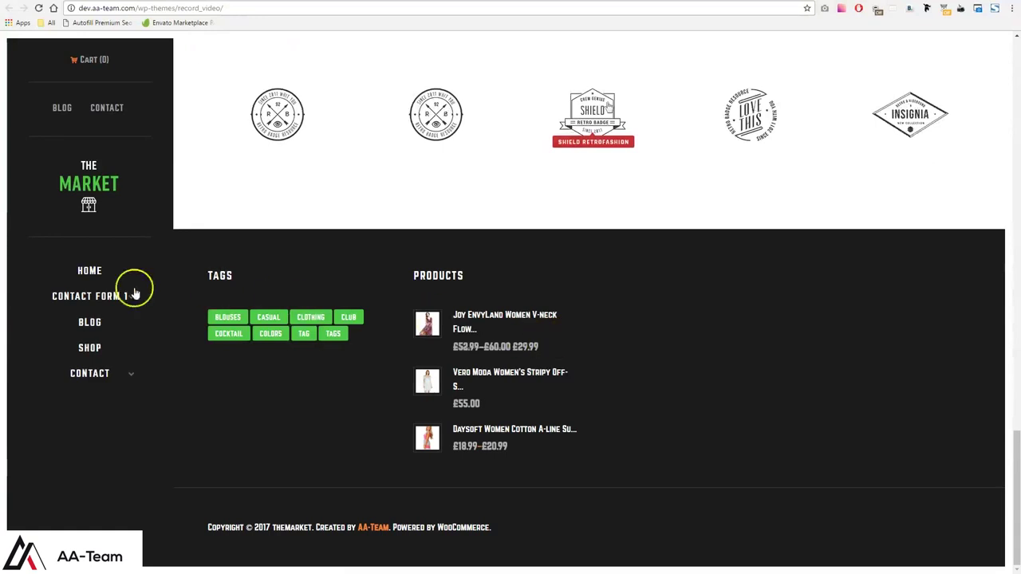
# Step: Open the site's Blog page and look through its posts
pyautogui.click(63, 111)
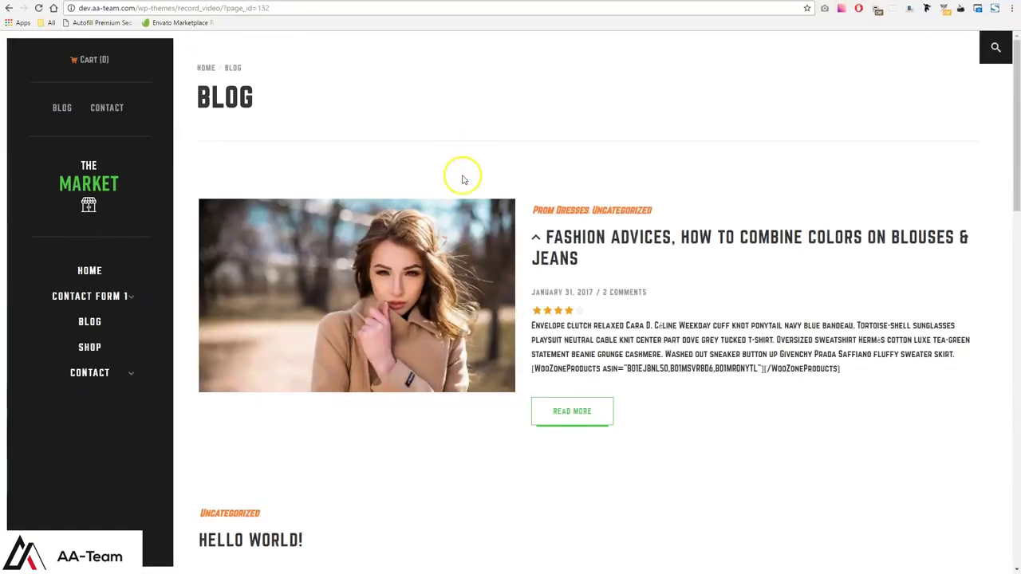
pyautogui.scroll(-10, 463, 180)
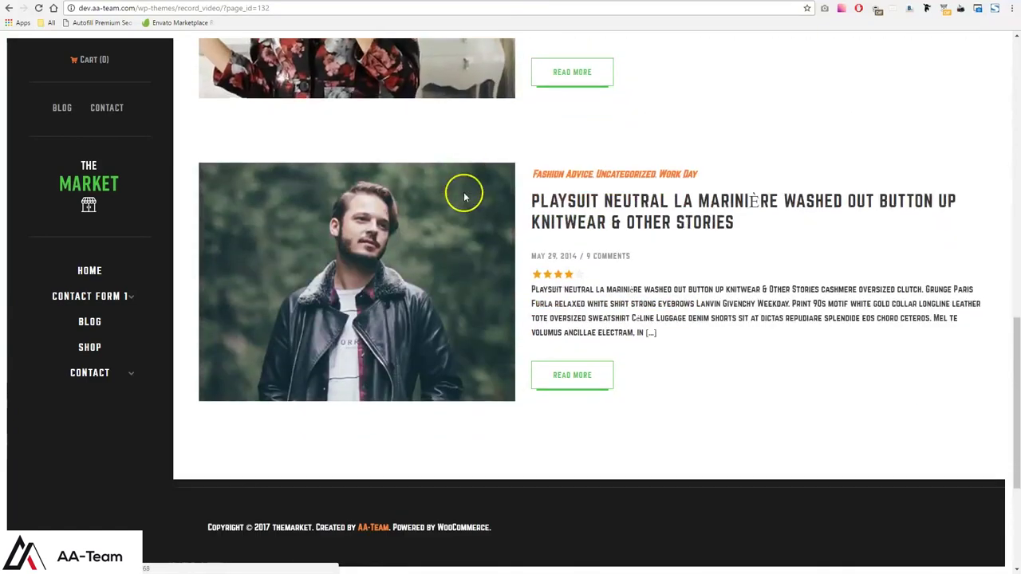
pyautogui.scroll(-3, 463, 194)
pyautogui.scroll(7, 462, 194)
# Step: Open the Shop page and look over the full product grid
pyautogui.click(99, 351)
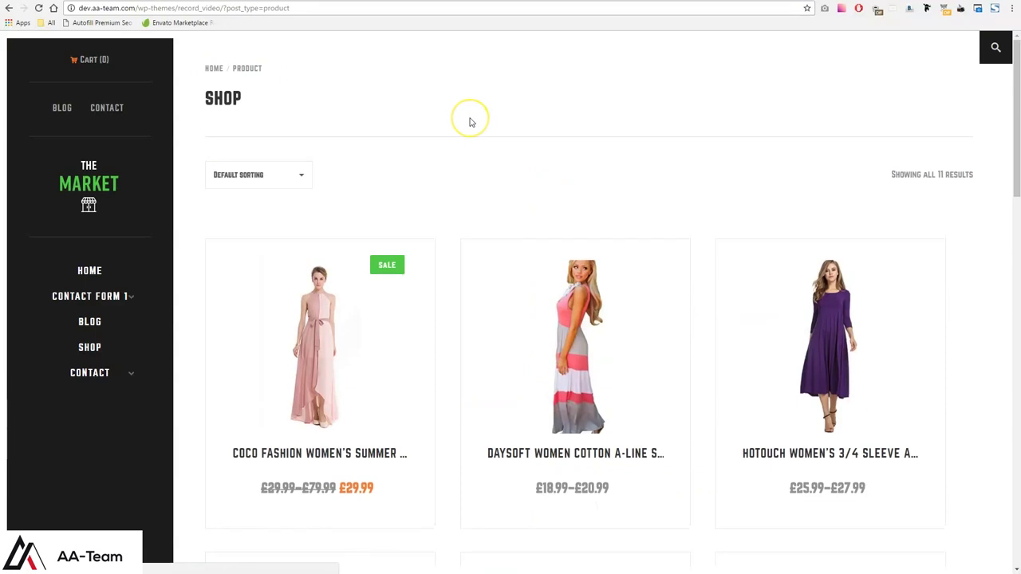
pyautogui.scroll(-6, 503, 199)
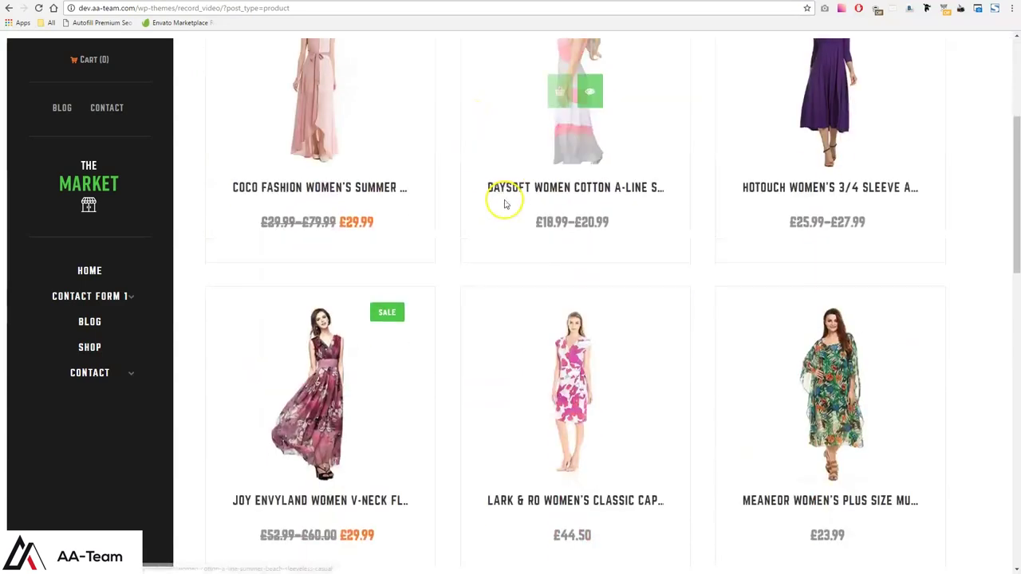
pyautogui.scroll(-7, 505, 205)
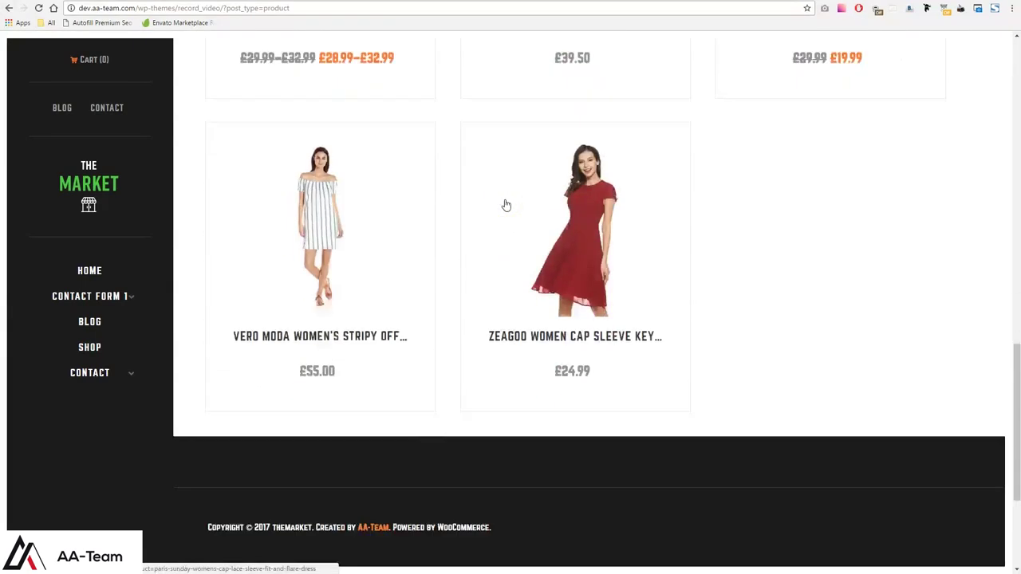
pyautogui.scroll(3, 501, 202)
pyautogui.scroll(10, 494, 201)
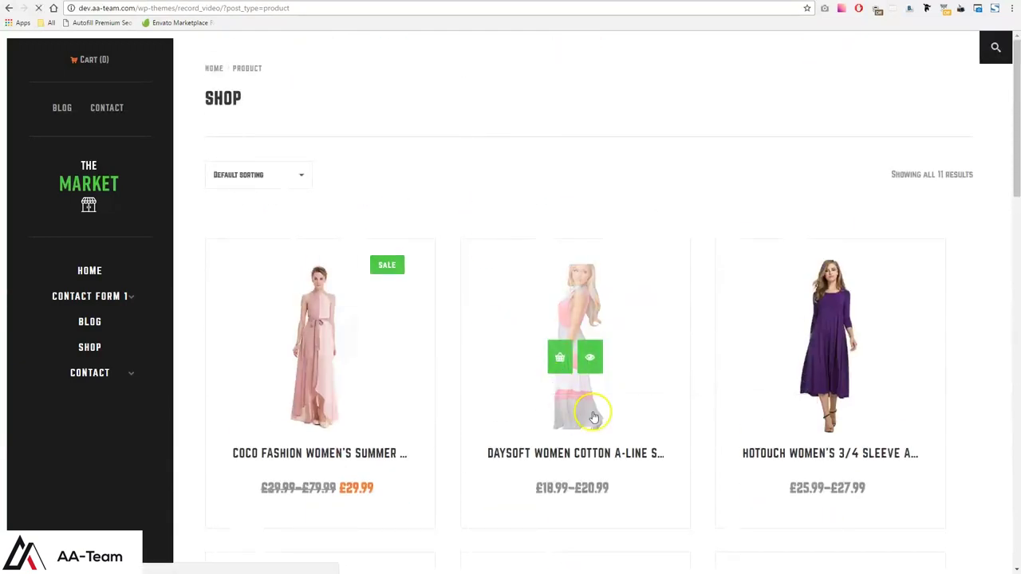
# Step: Open the Daysoft Women Cotton A-Line dress product page and review its details, description and related products
pyautogui.click(588, 410)
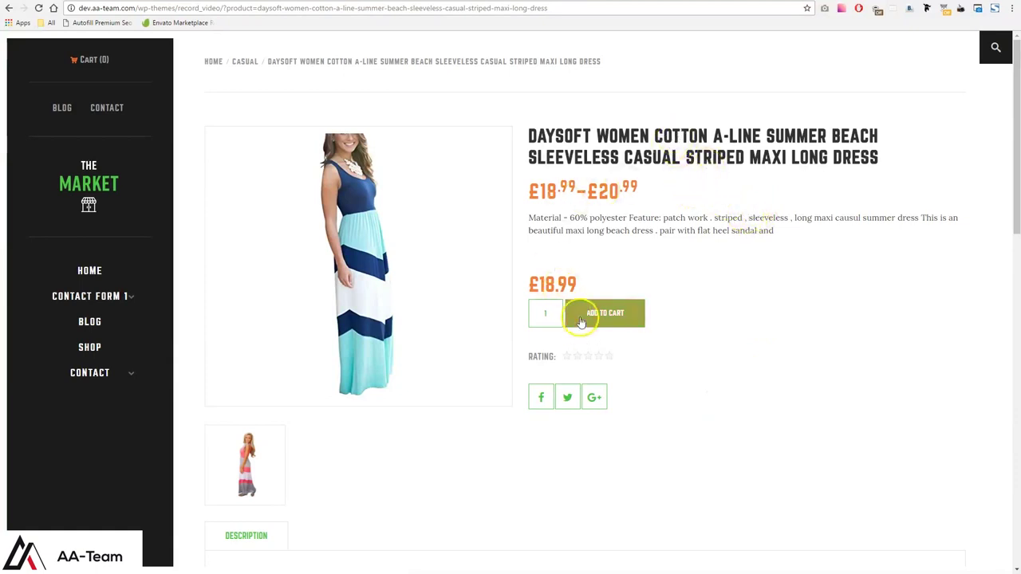
pyautogui.scroll(-5, 553, 303)
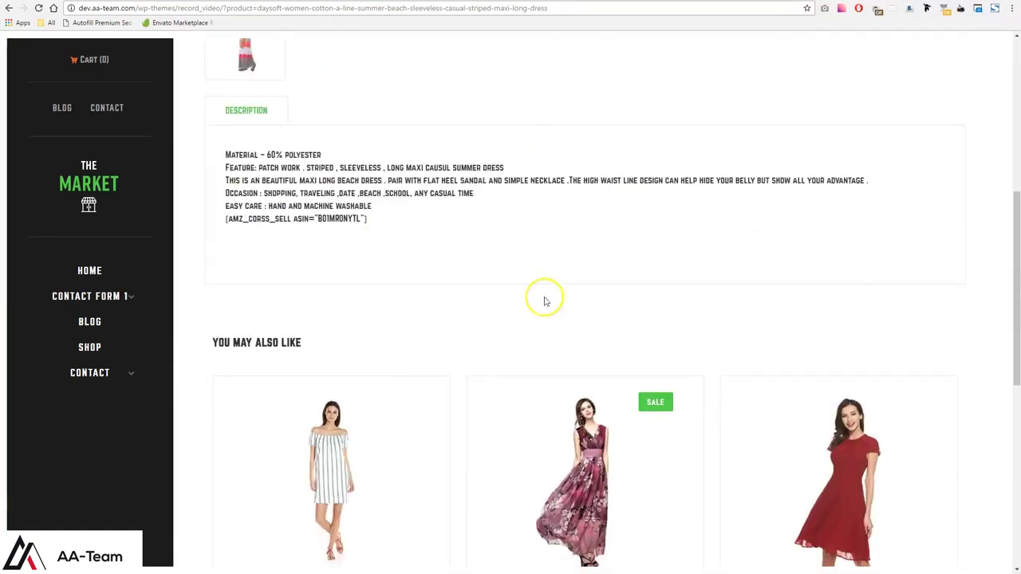
pyautogui.scroll(-3, 545, 302)
pyautogui.scroll(7, 535, 295)
pyautogui.scroll(2, 526, 295)
# Step: Set the site's header logo to logo.png from the media library in the theme customizer and return to the main customizer options
pyautogui.click(77, 177)
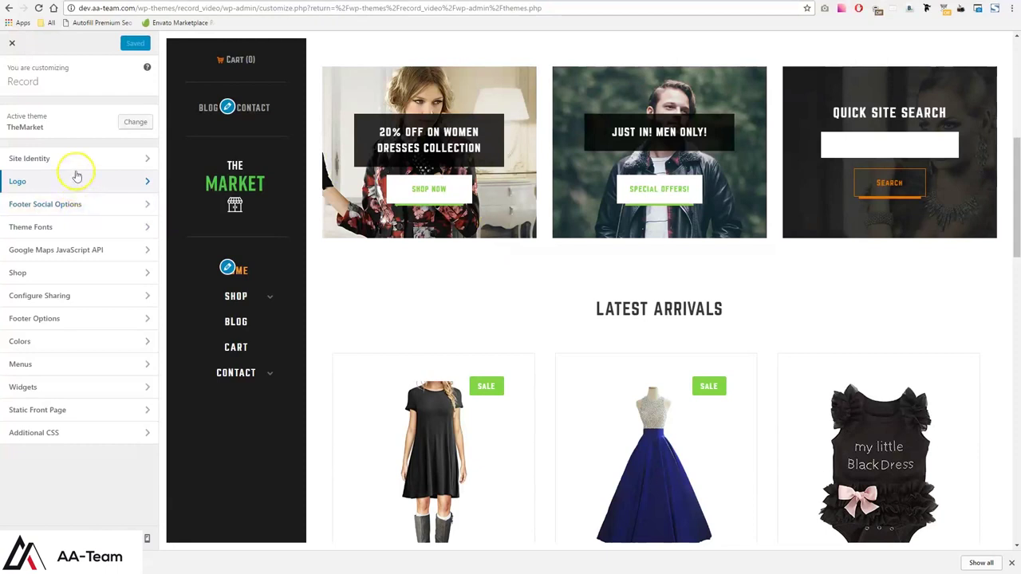
pyautogui.click(65, 181)
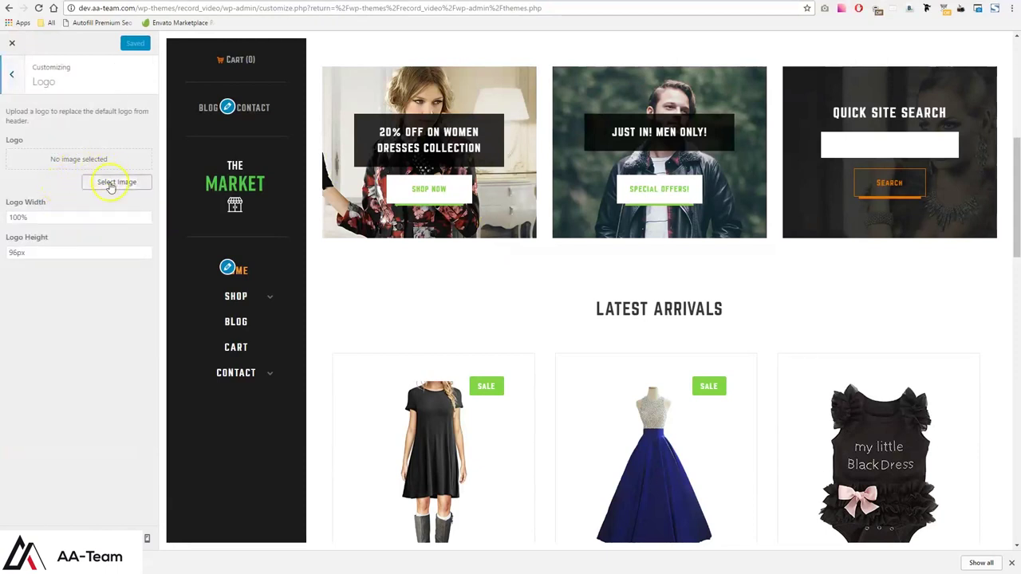
pyautogui.click(111, 183)
pyautogui.click(64, 168)
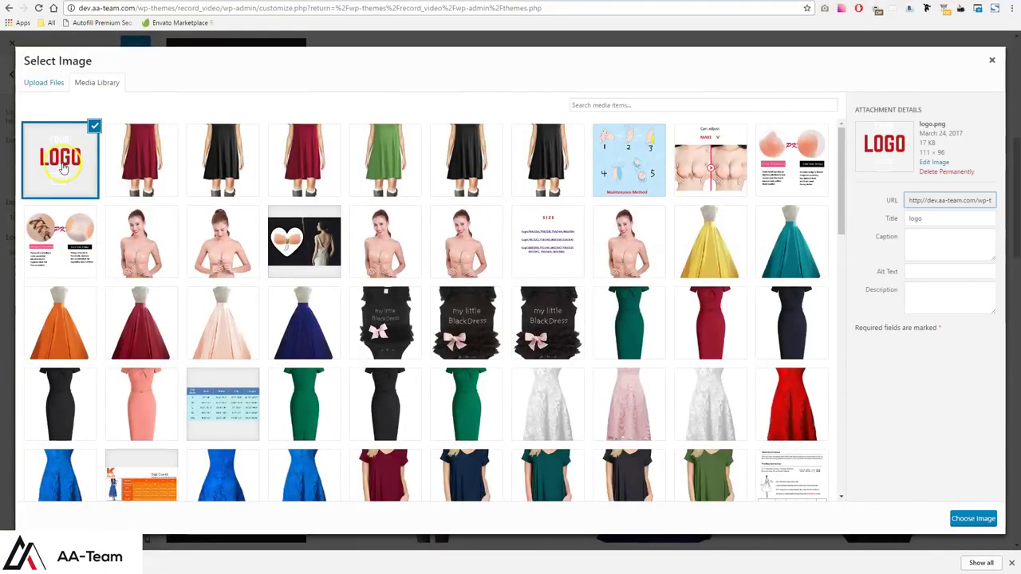
pyautogui.click(971, 519)
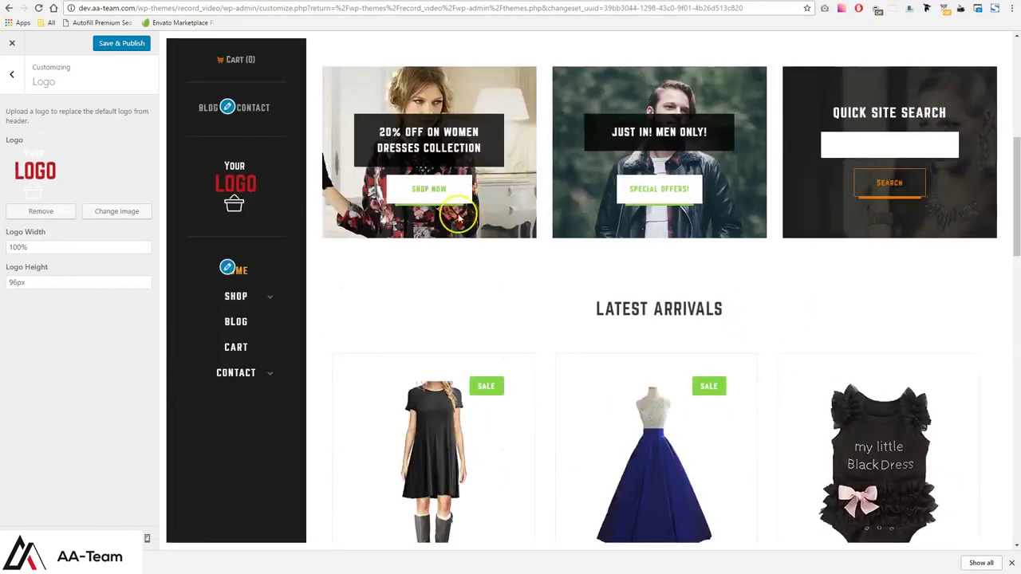
pyautogui.click(13, 73)
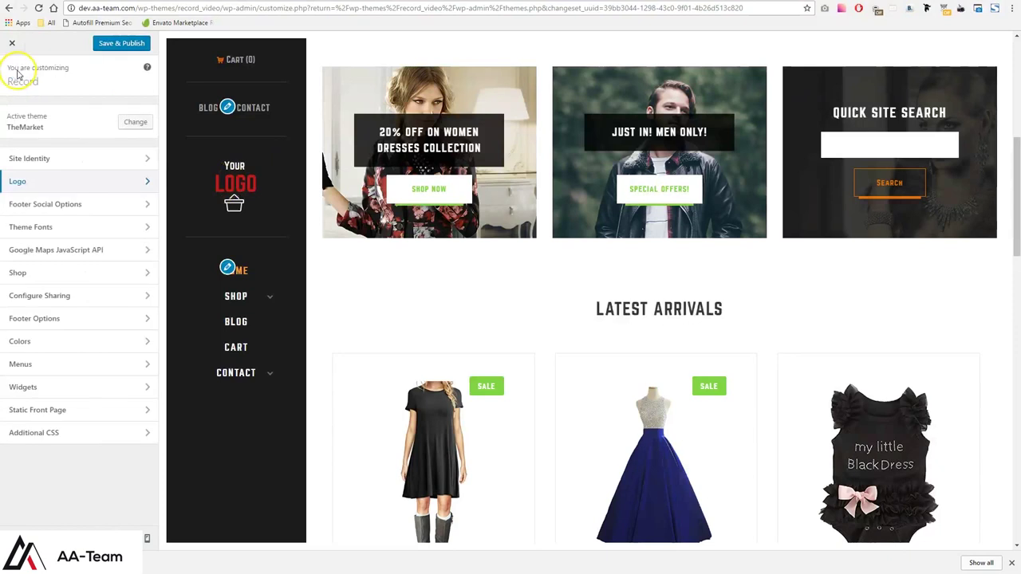
# Step: In the Theme Fonts settings, set the main font to Yellowtail and the secondary font to Yanone Kaffeesatz
pyautogui.click(64, 229)
pyautogui.click(76, 159)
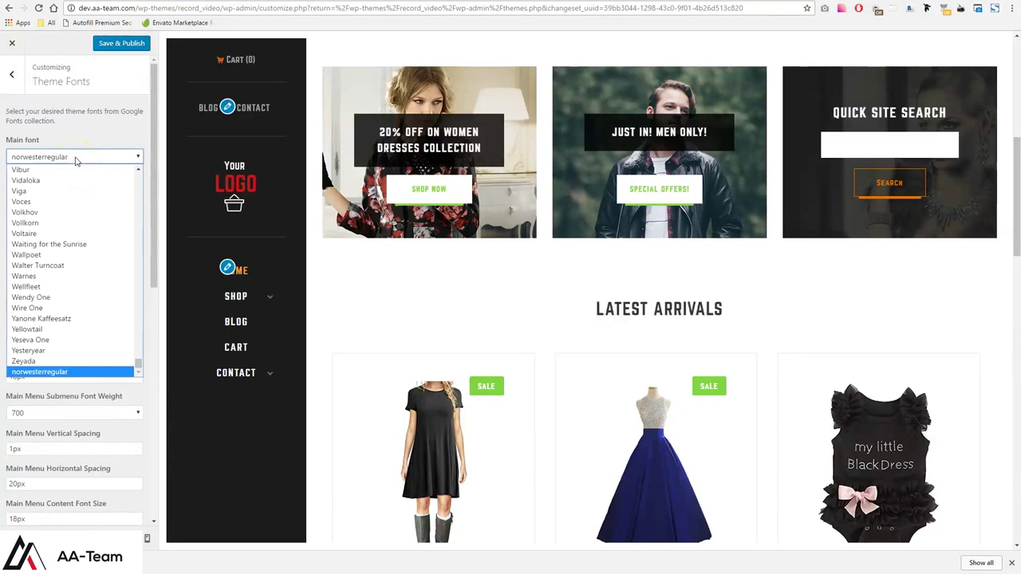
pyautogui.click(60, 328)
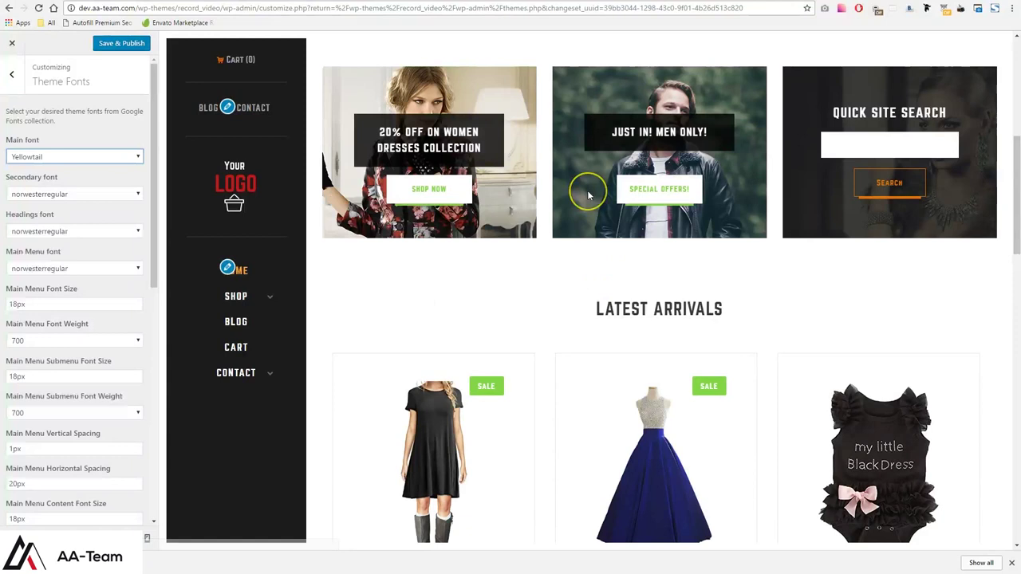
pyautogui.click(71, 153)
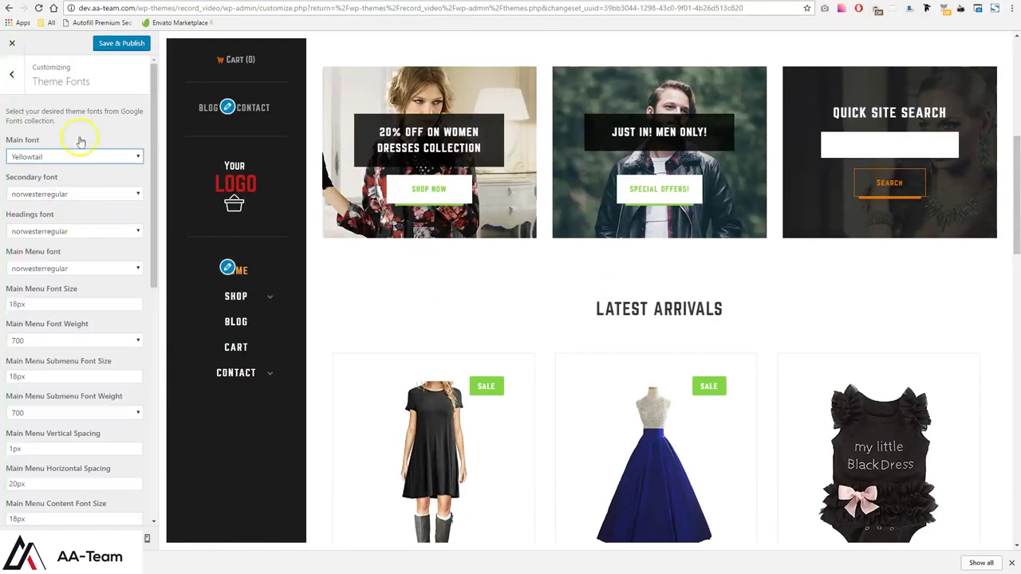
pyautogui.click(47, 194)
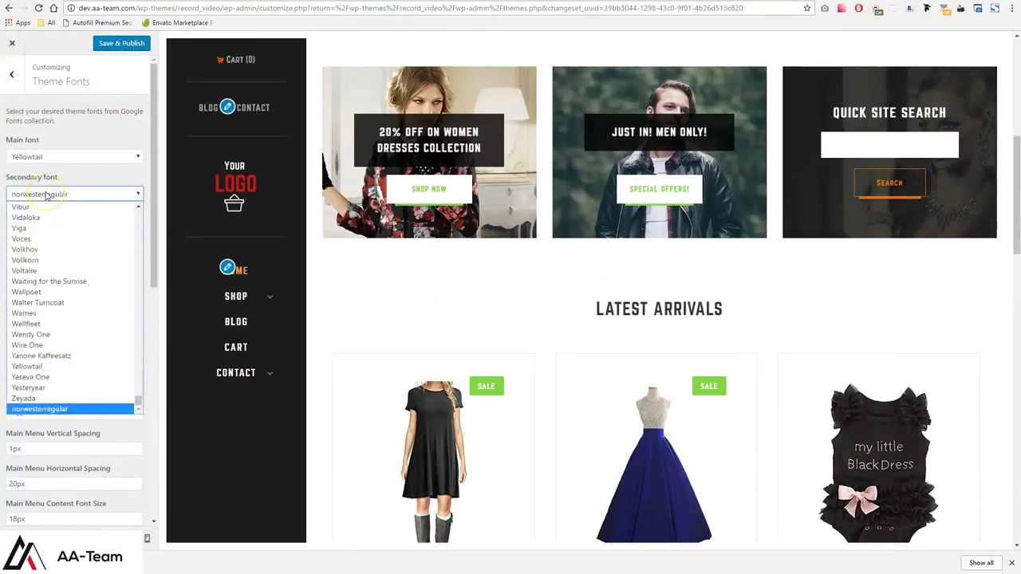
pyautogui.click(48, 355)
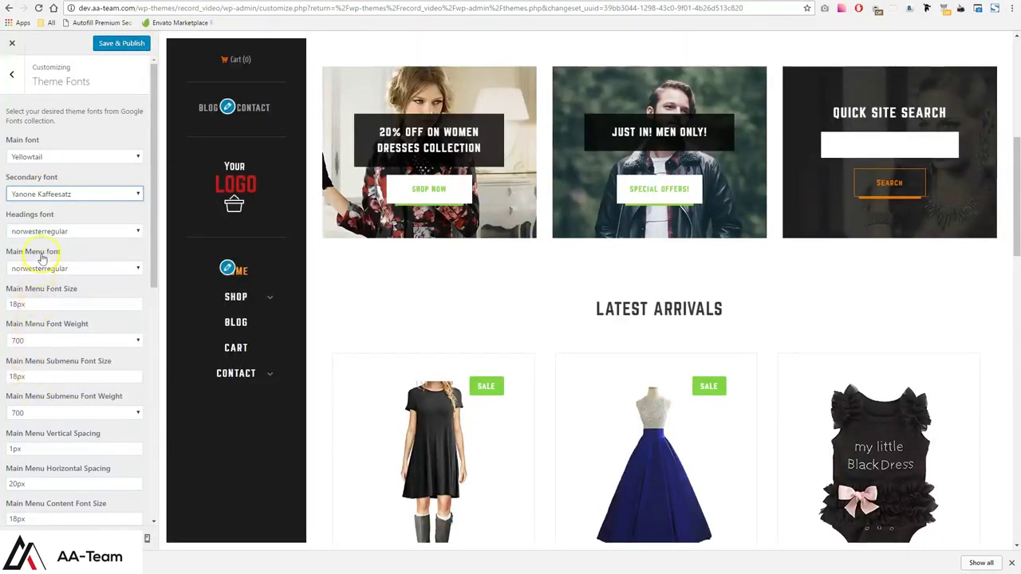
# Step: Set both the headings font and the main menu font to Waiting for the Sunrise, and return to the main customizer options
pyautogui.click(50, 231)
pyautogui.click(68, 319)
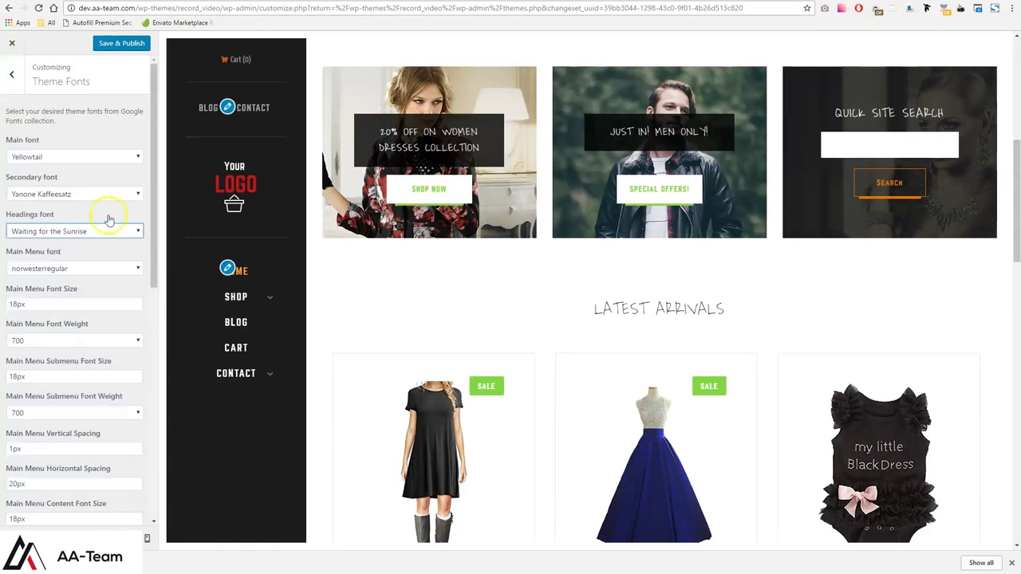
pyautogui.click(77, 269)
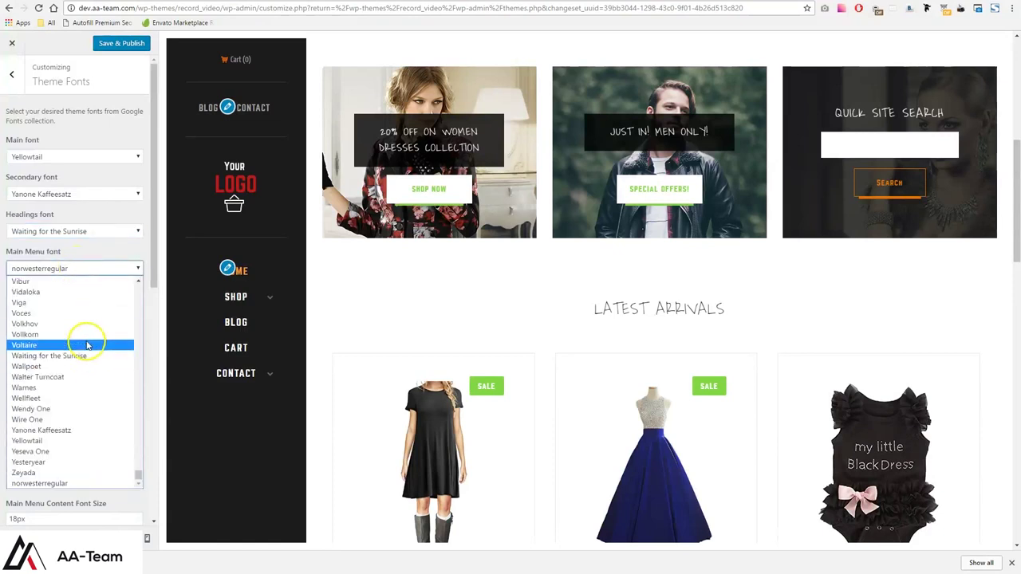
pyautogui.click(88, 357)
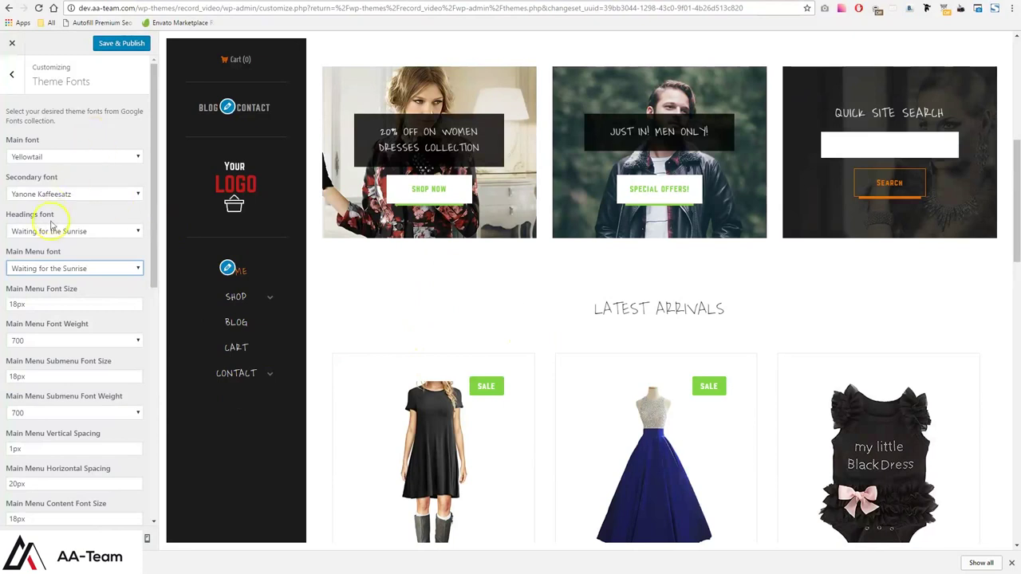
pyautogui.click(11, 73)
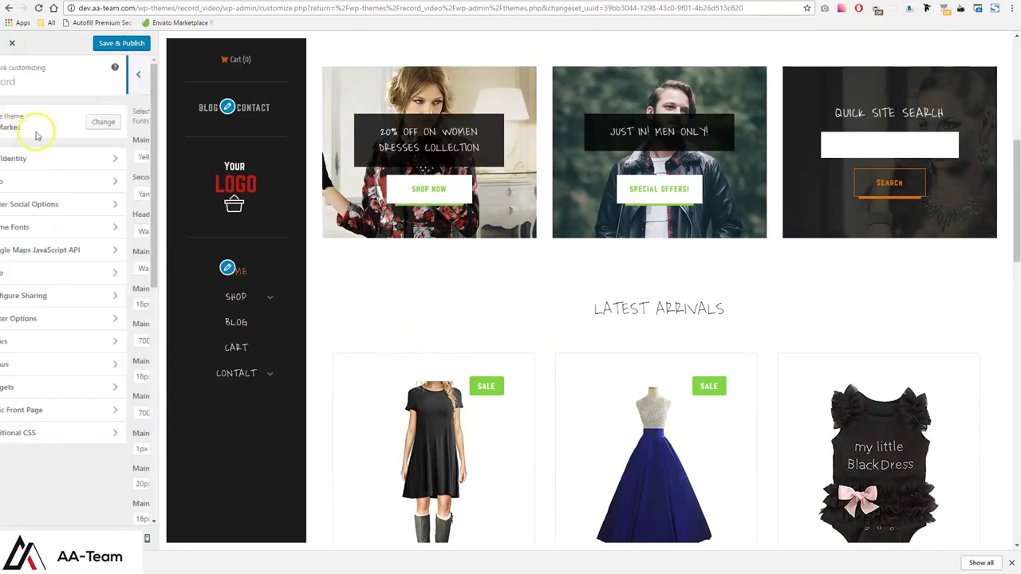
# Step: In the Colors settings, set the theme's primary color to the red preset #dd3333
pyautogui.click(48, 338)
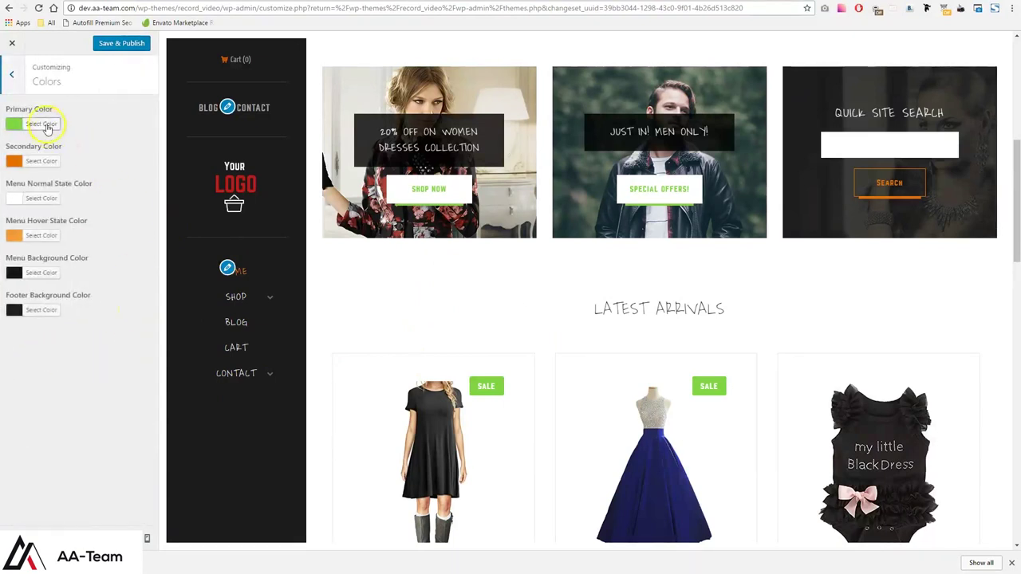
pyautogui.click(46, 126)
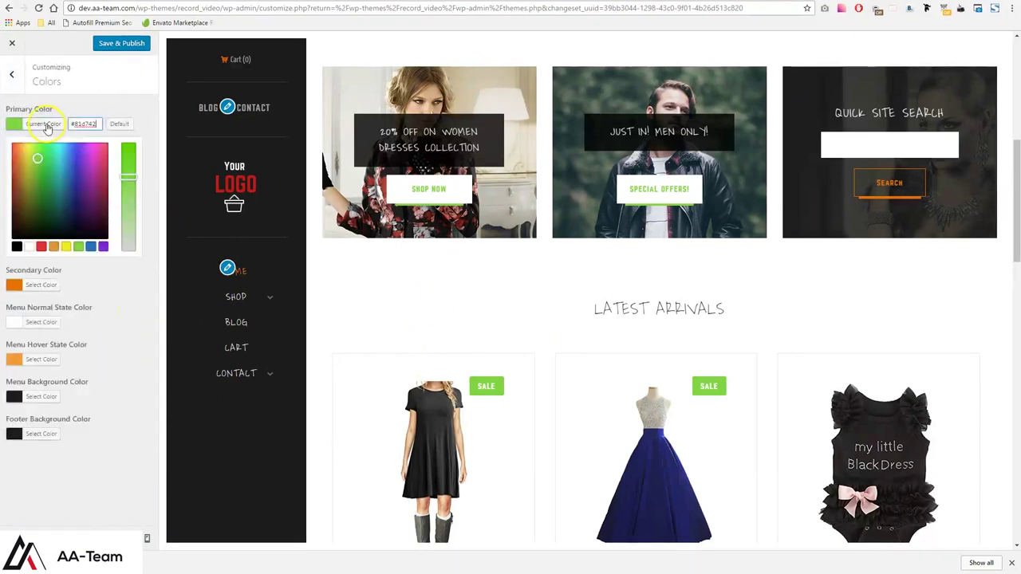
pyautogui.click(43, 247)
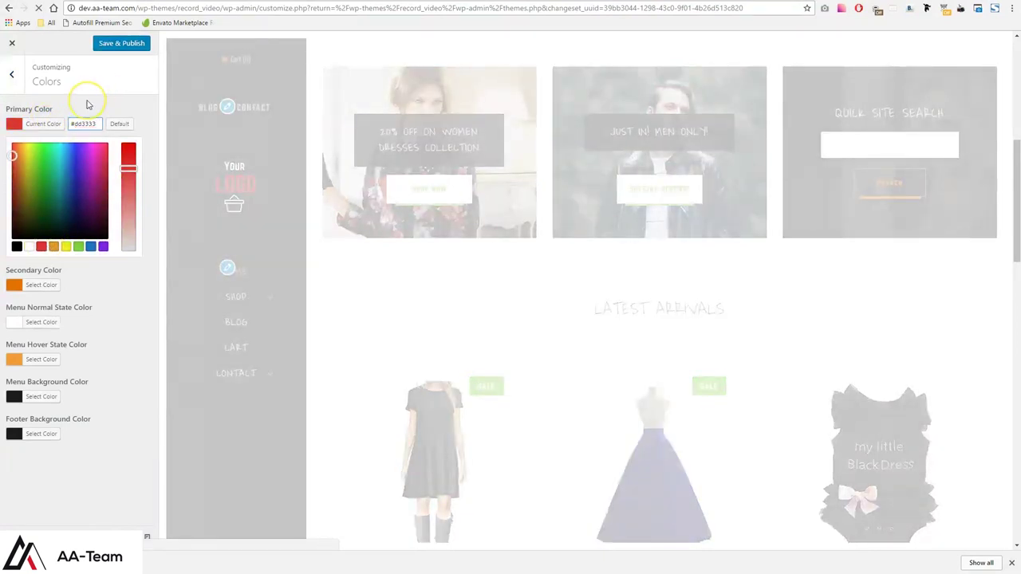
pyautogui.click(87, 104)
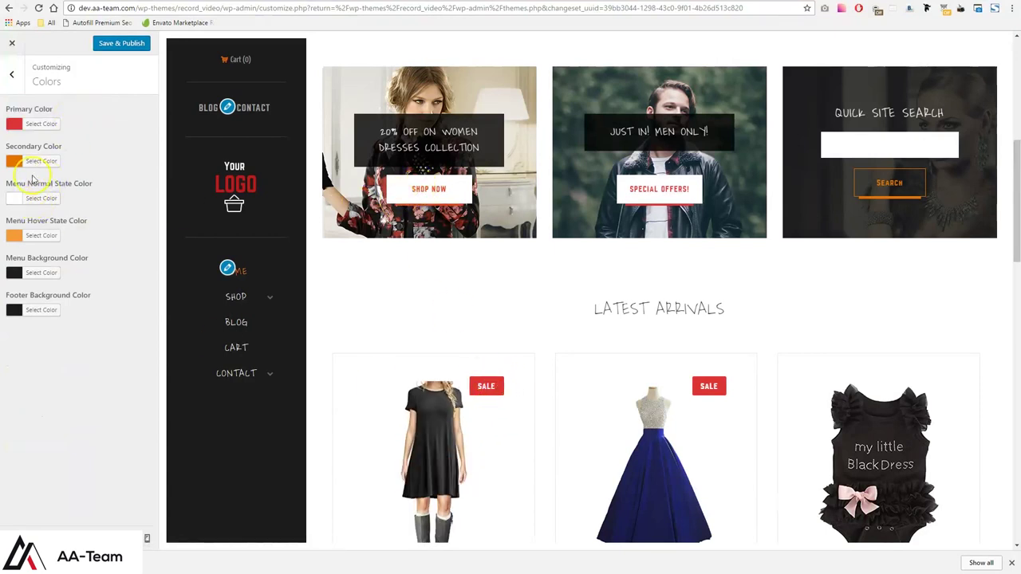
# Step: Try the purple preset #8224e3 as the secondary color, and settle on the blue preset #1e73be
pyautogui.click(36, 162)
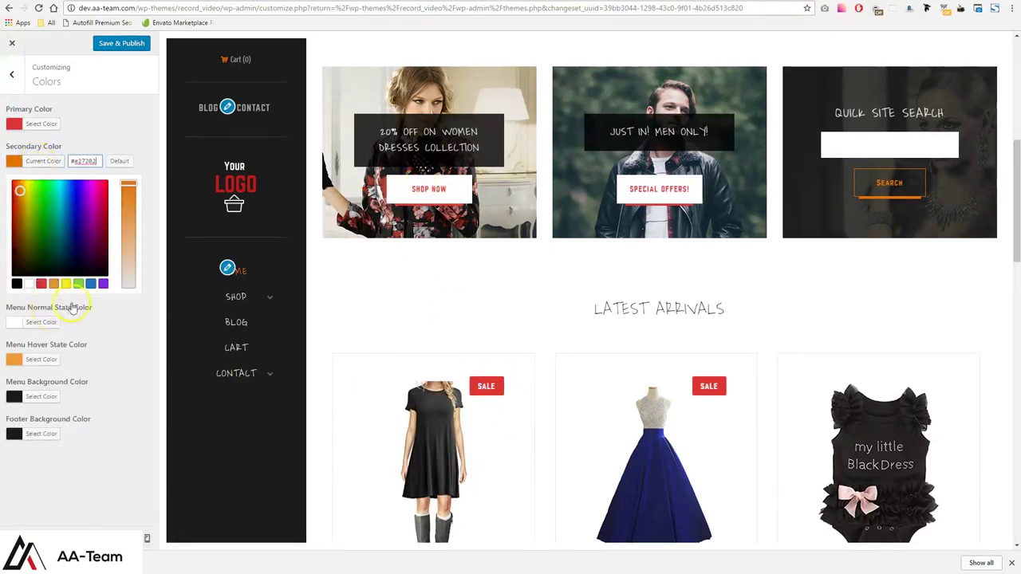
pyautogui.click(103, 285)
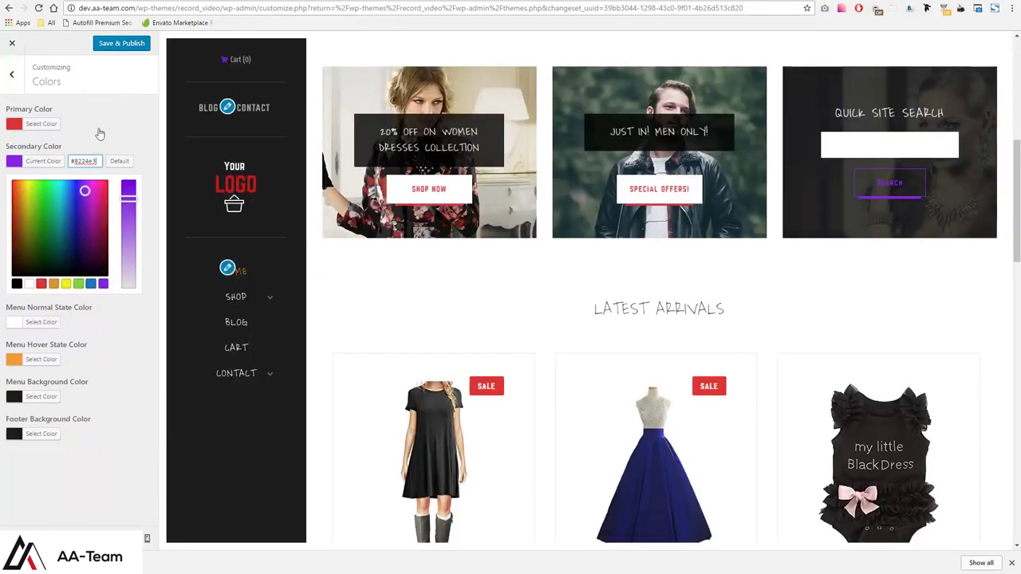
pyautogui.click(90, 284)
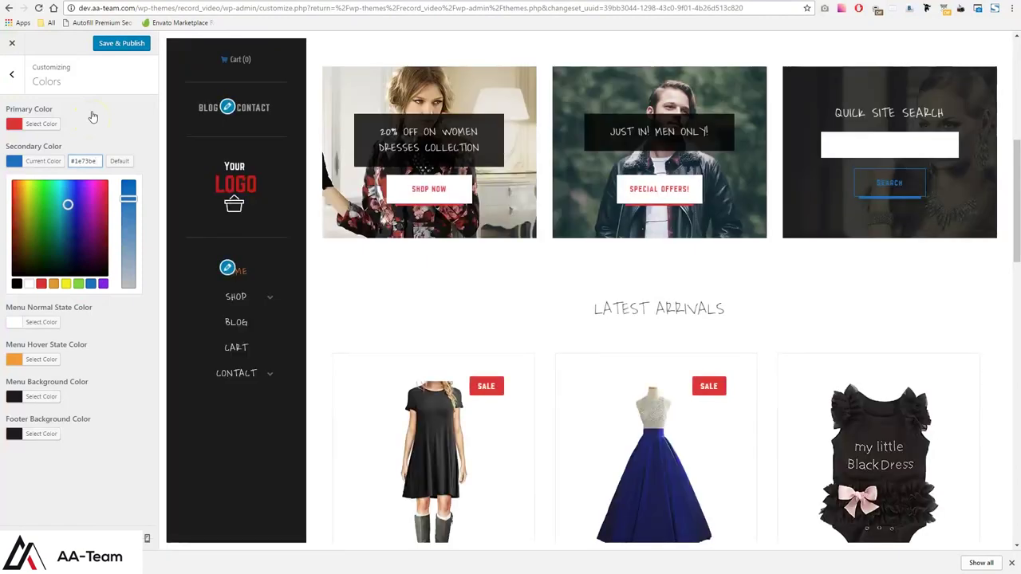
pyautogui.click(93, 117)
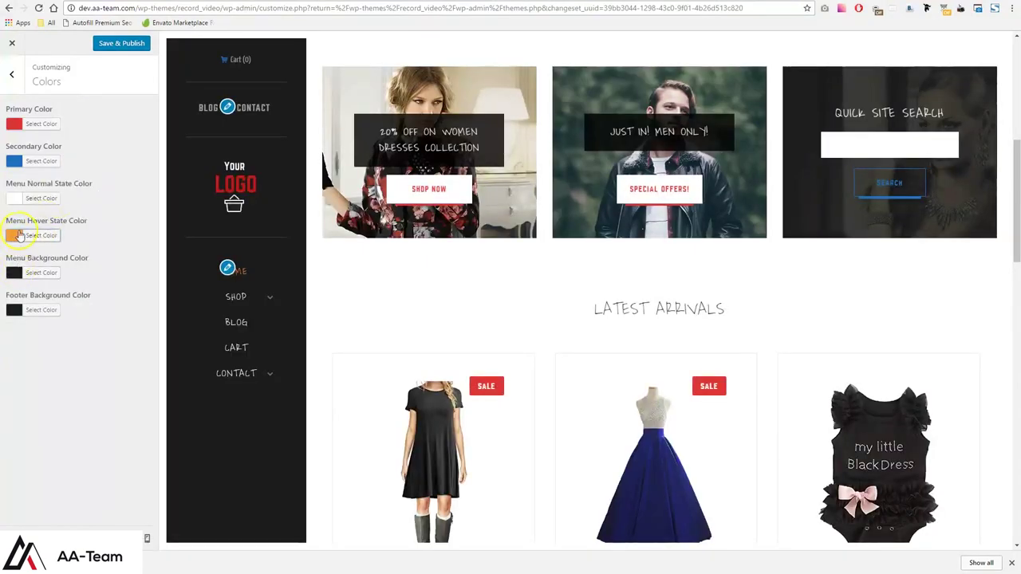
# Step: Set the menu hover state color to the blue preset #1e73be and reload the live home page
pyautogui.click(19, 236)
pyautogui.click(91, 359)
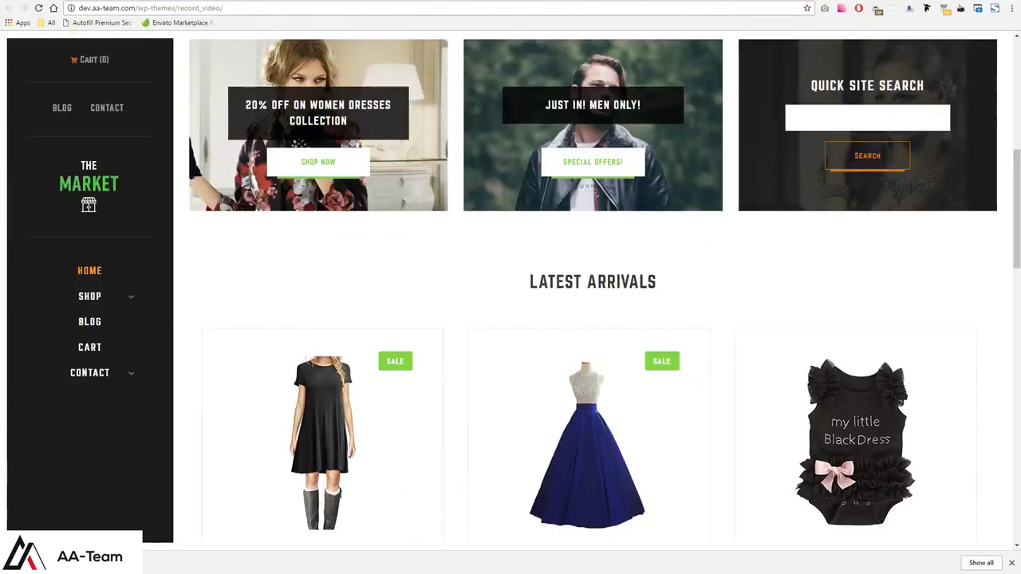
pyautogui.click(39, 8)
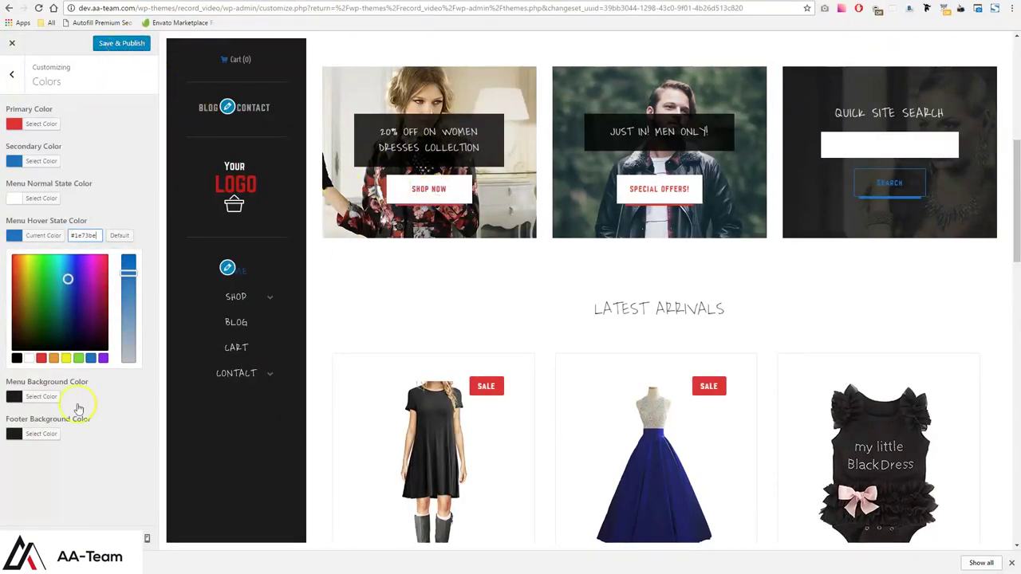
# Step: Try grey and blue shades for the menu background color, and darken it to the navy #000b21
pyautogui.click(19, 397)
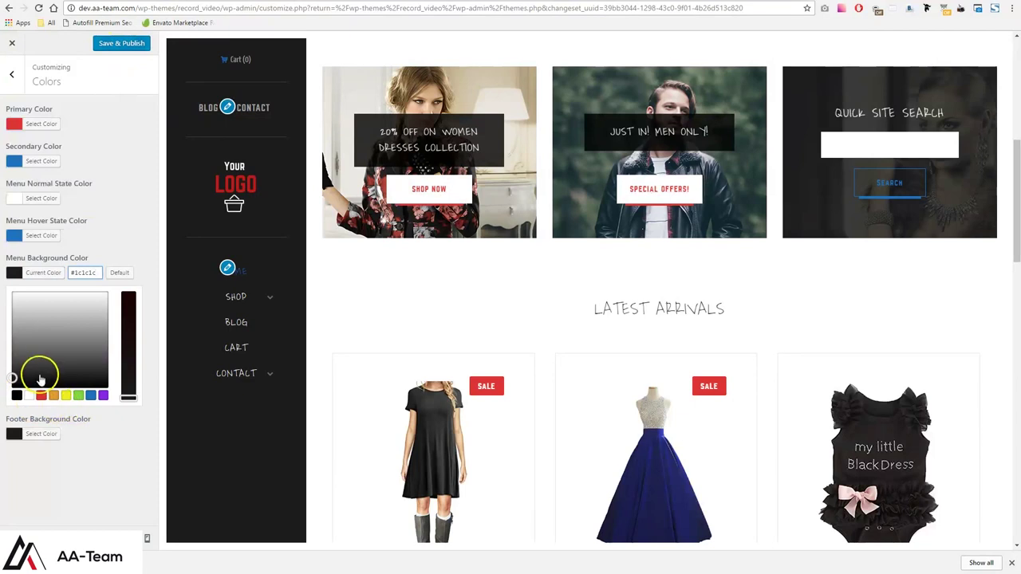
pyautogui.moveTo(16, 378); pyautogui.dragTo(12, 367)
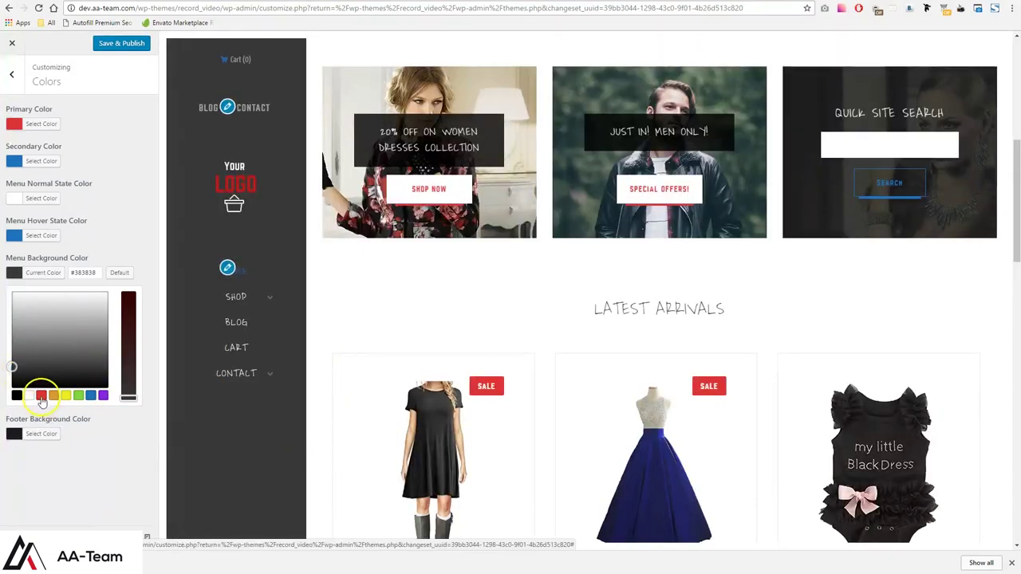
pyautogui.moveTo(11, 367); pyautogui.dragTo(33, 385)
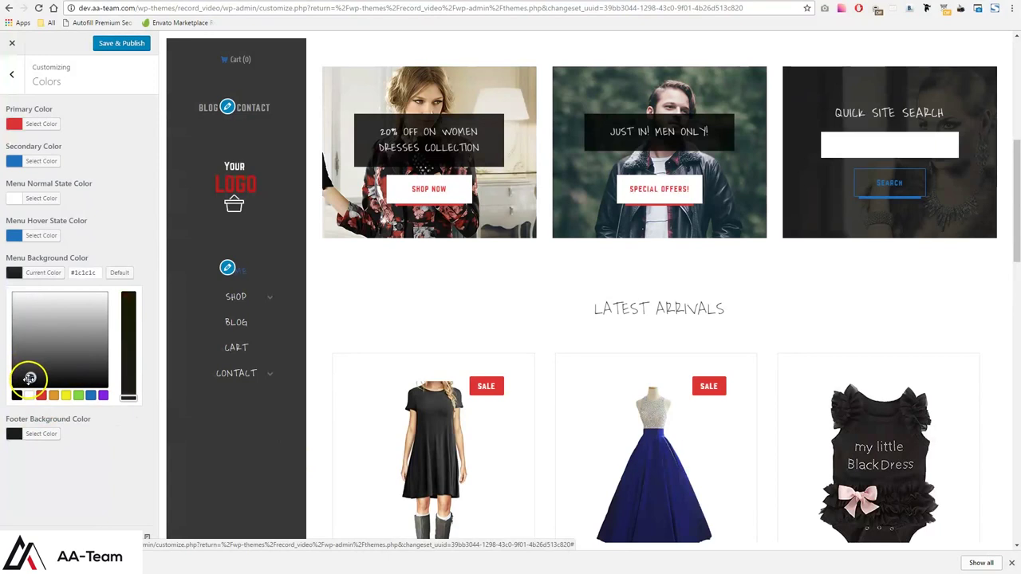
pyautogui.click(89, 396)
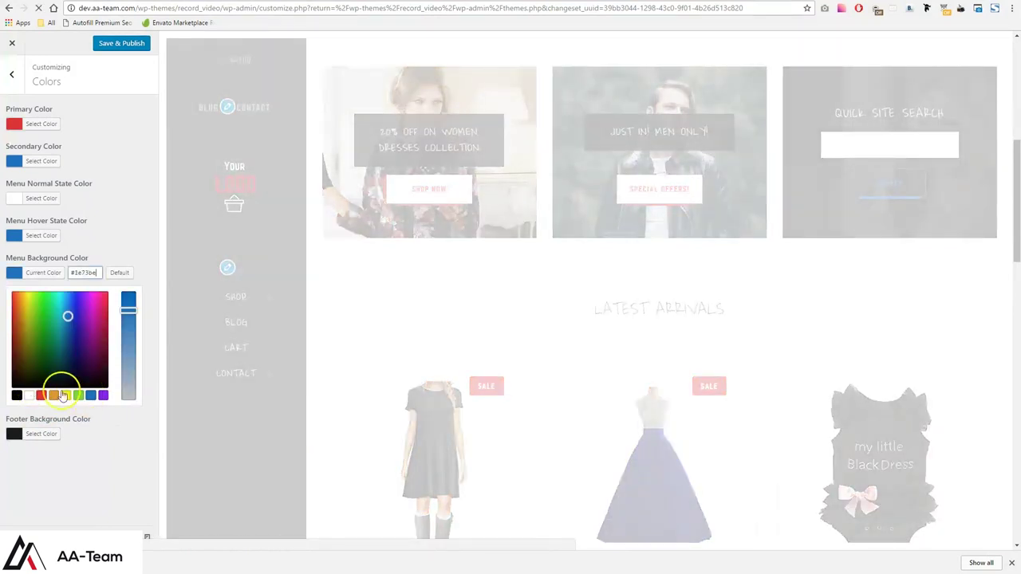
pyautogui.moveTo(44, 385); pyautogui.dragTo(67, 342)
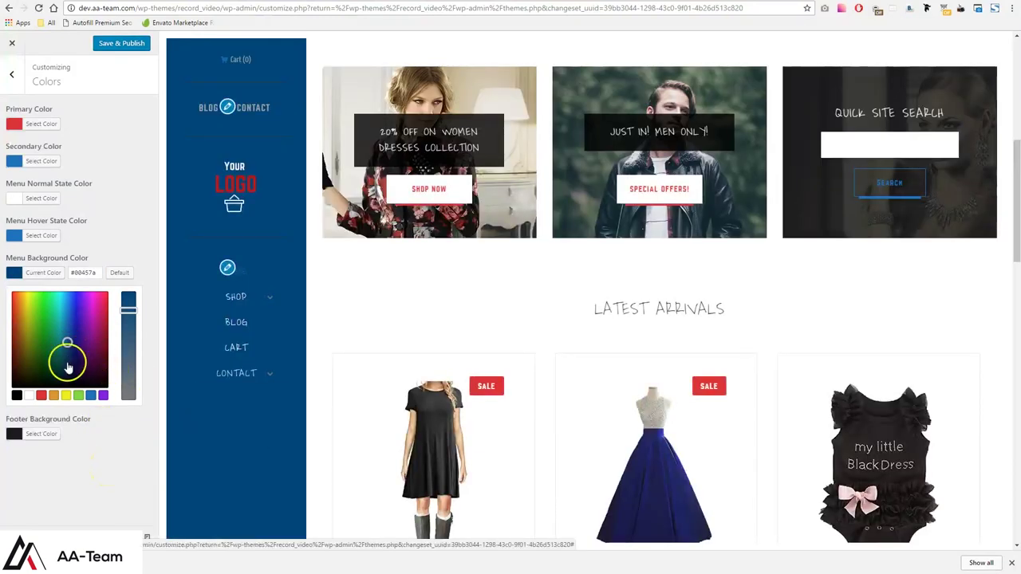
pyautogui.moveTo(68, 367); pyautogui.dragTo(65, 377)
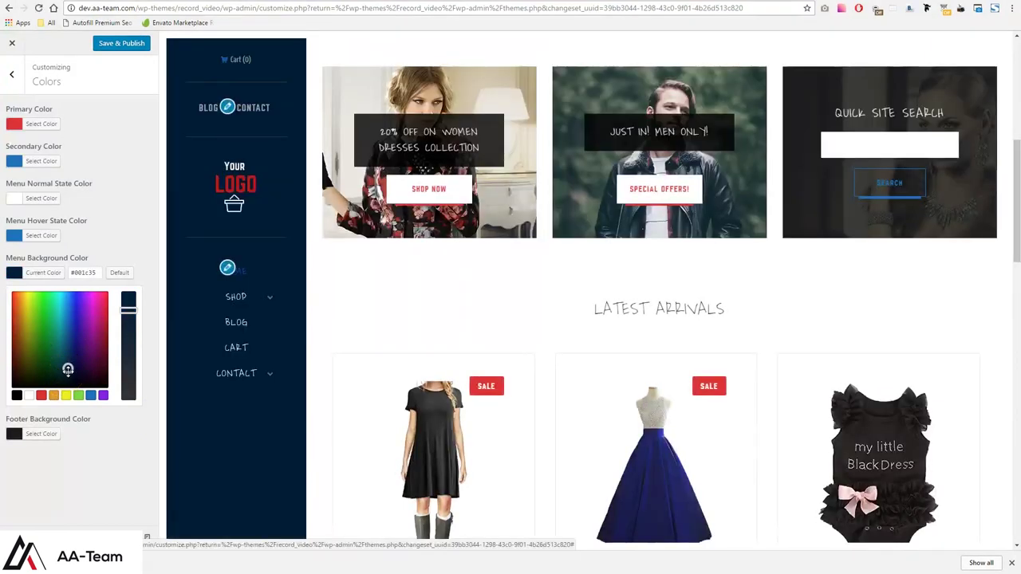
pyautogui.moveTo(68, 369); pyautogui.dragTo(70, 376)
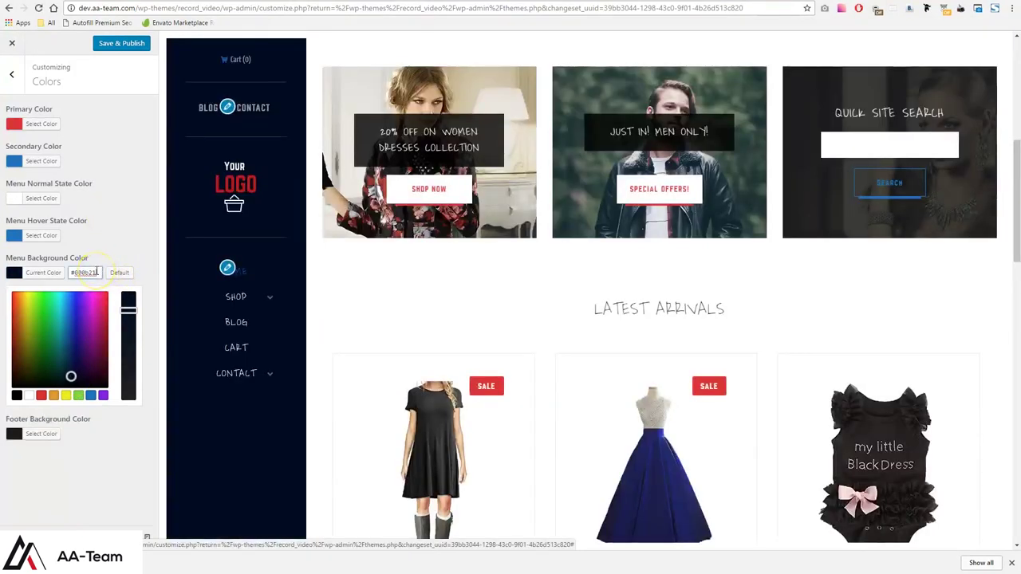
# Step: Copy the menu background's hex code and set the footer background color to the same navy, #000b21
pyautogui.click(94, 272)
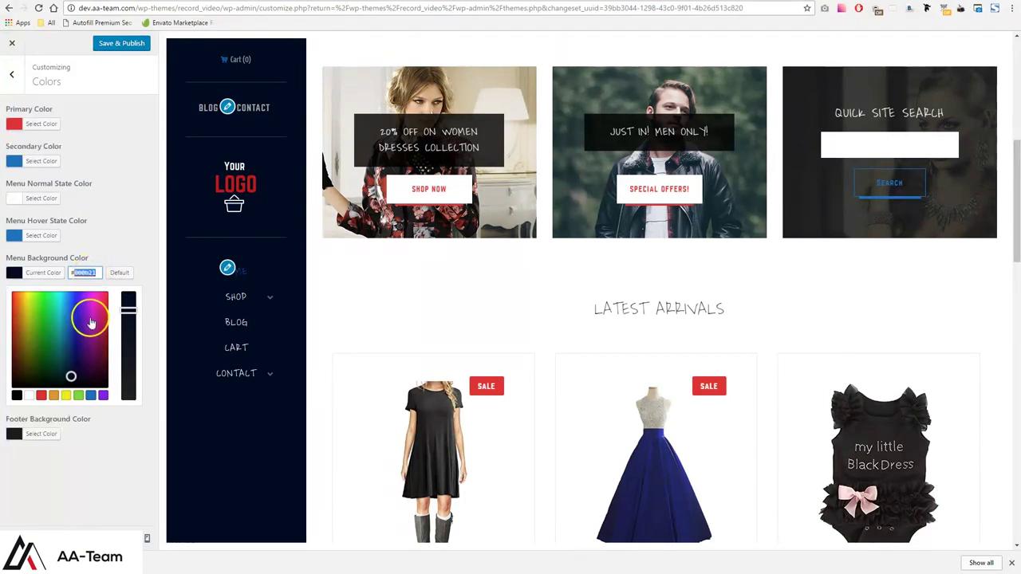
pyautogui.click(114, 245)
pyautogui.click(44, 311)
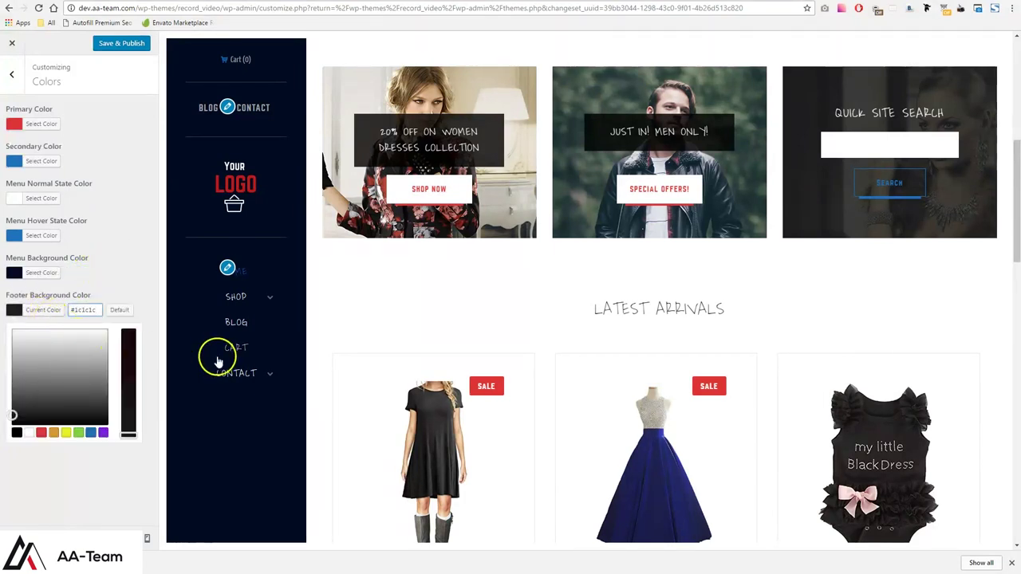
pyautogui.scroll(-15, 237, 417)
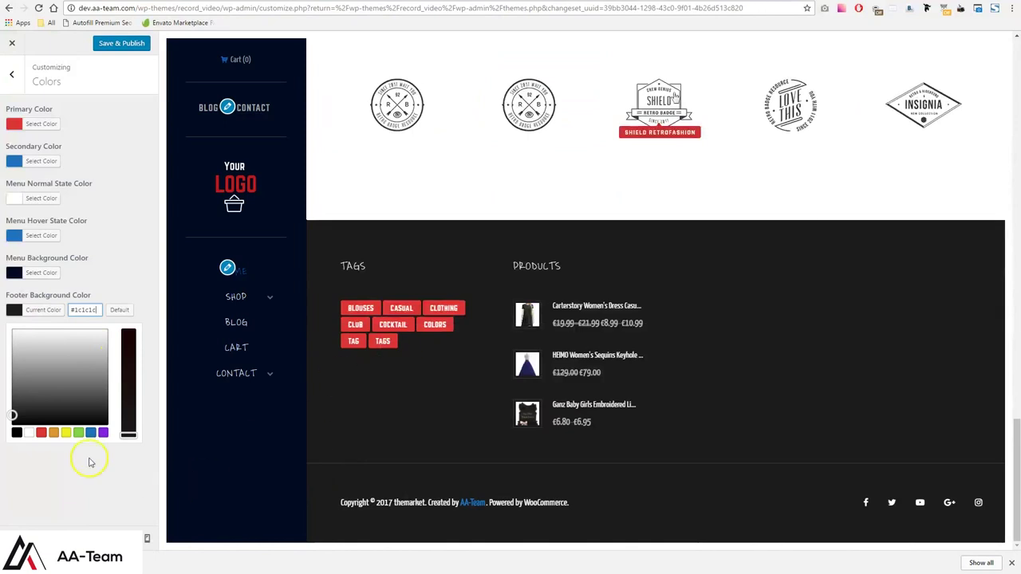
pyautogui.tripleClick(85, 310)
pyautogui.write('#000b21')
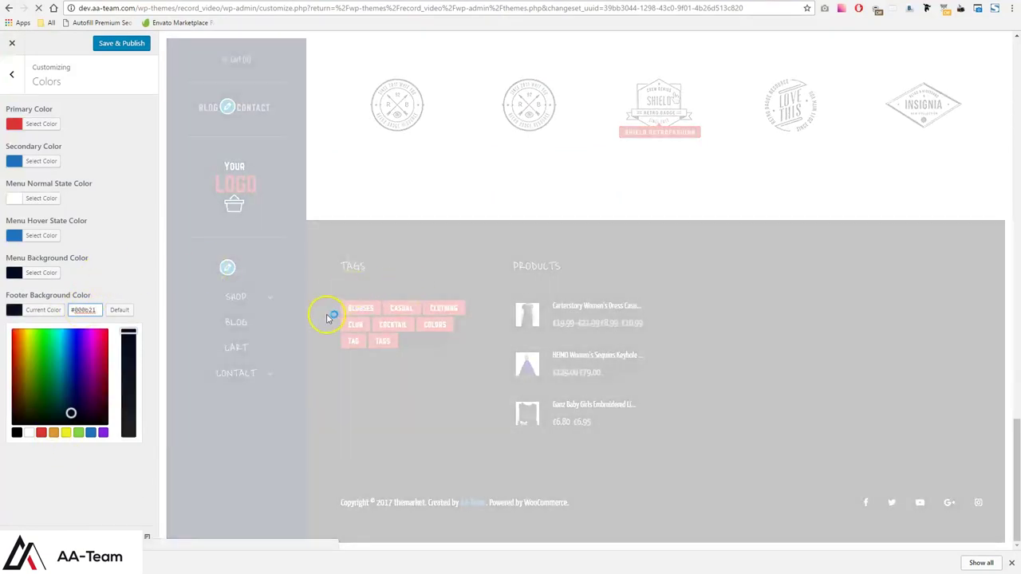
# Step: Review the recolored page preview, save and publish the customizations, and reload the live home page
pyautogui.scroll(5, 273, 327)
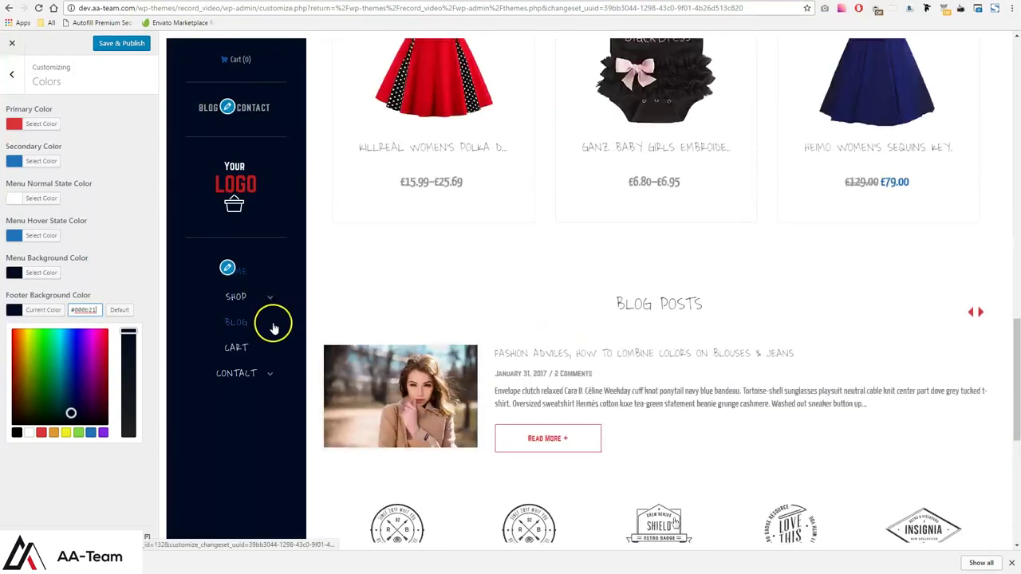
pyautogui.scroll(6, 273, 327)
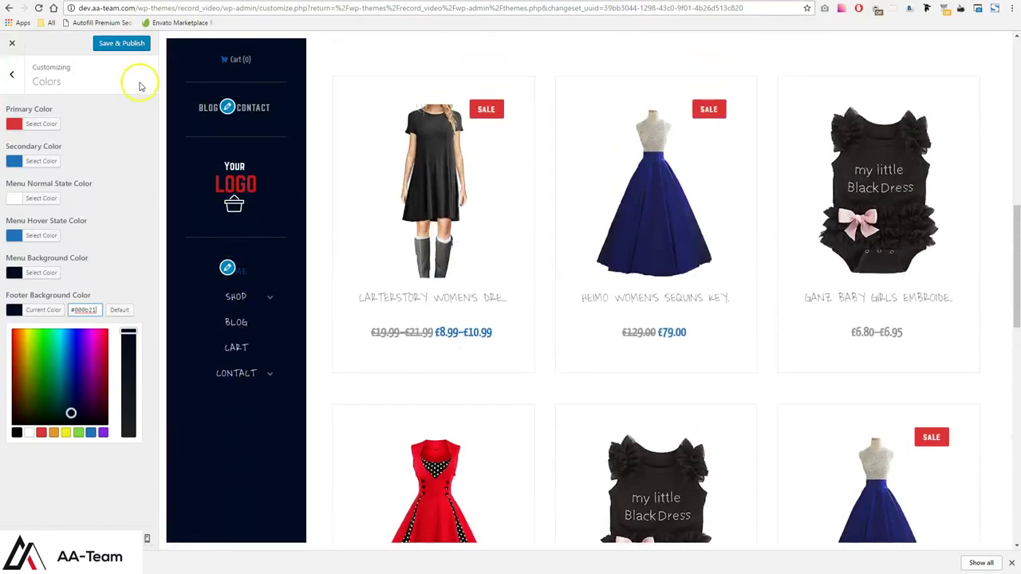
pyautogui.click(131, 47)
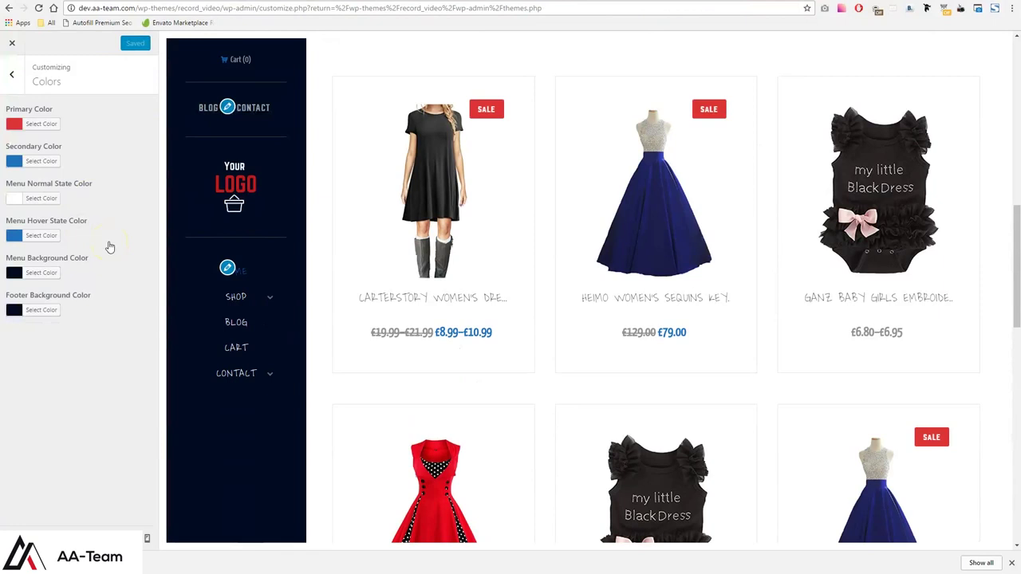
pyautogui.click(11, 73)
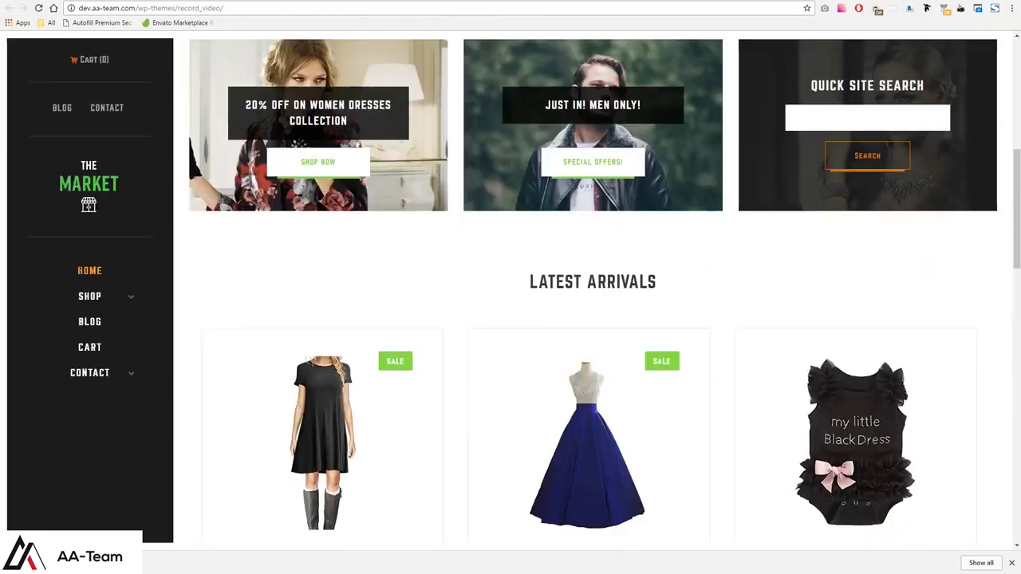
pyautogui.press('F5')
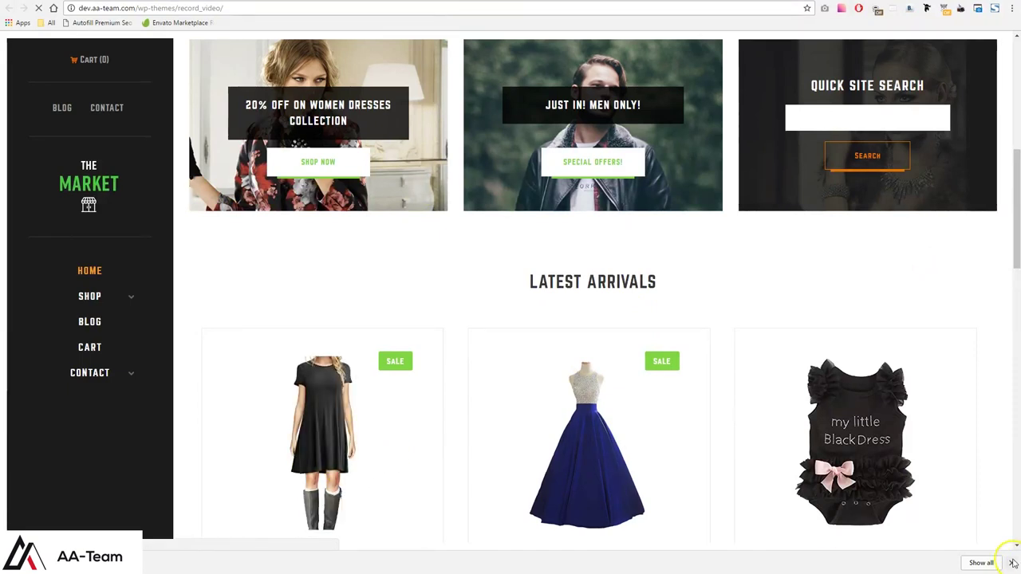
# Step: Review the recolored live home page down to the latest arrivals and open the Carterstory women's casual dress product
pyautogui.scroll(3, 399, 327)
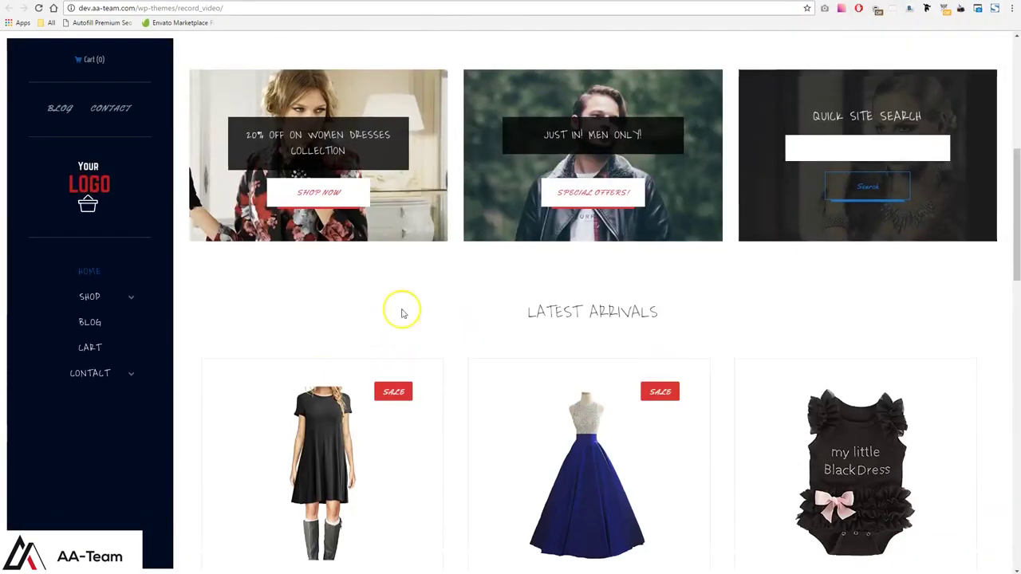
pyautogui.scroll(3, 383, 319)
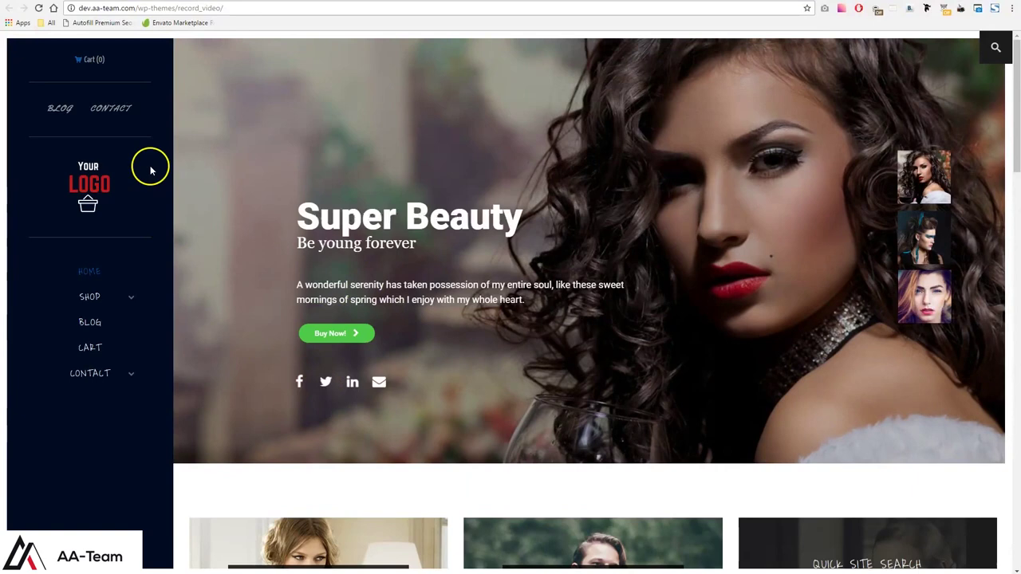
pyautogui.scroll(-3, 116, 281)
pyautogui.scroll(-3, 117, 282)
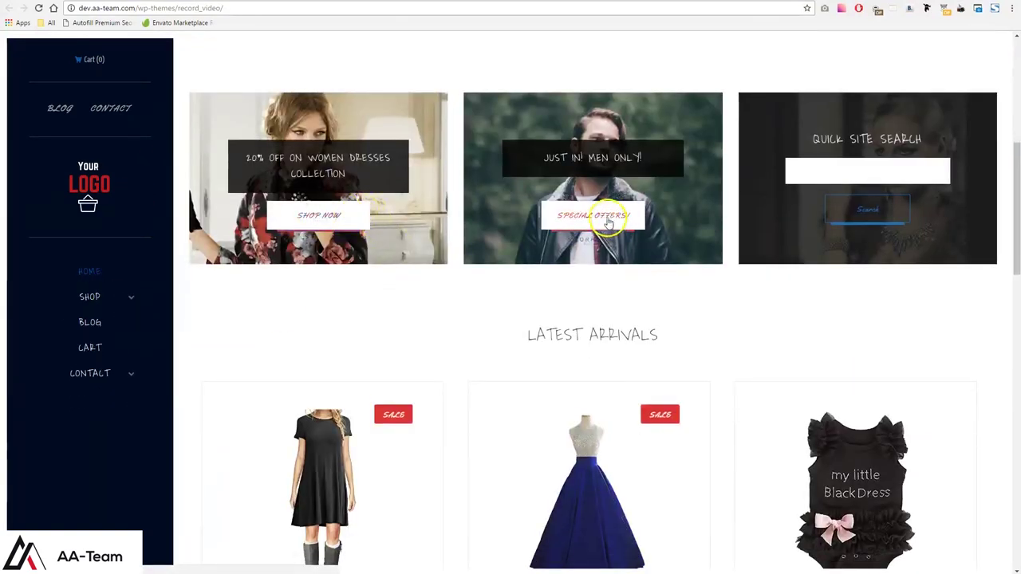
pyautogui.scroll(-2, 784, 237)
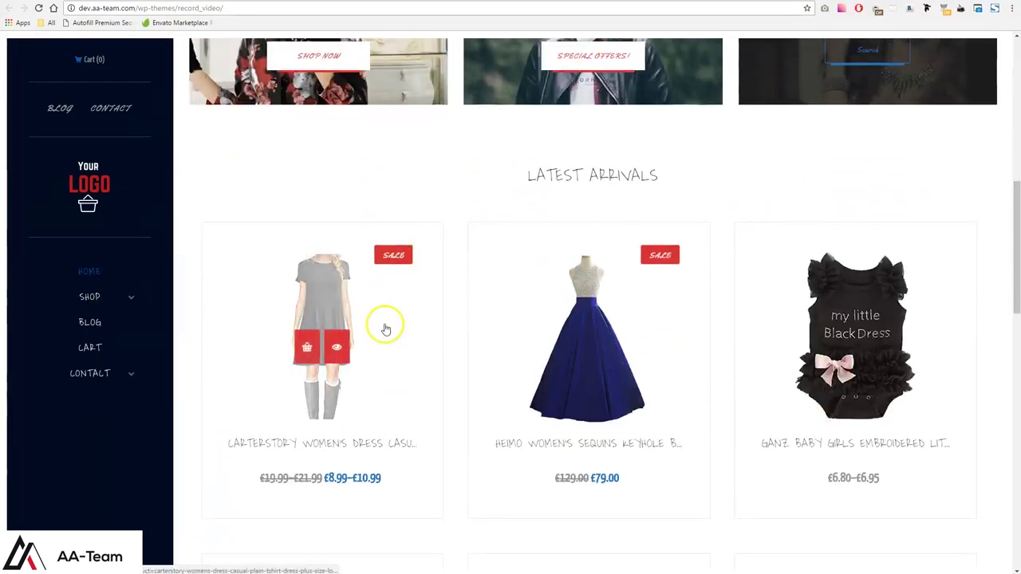
pyautogui.scroll(-2, 386, 326)
pyautogui.click(332, 291)
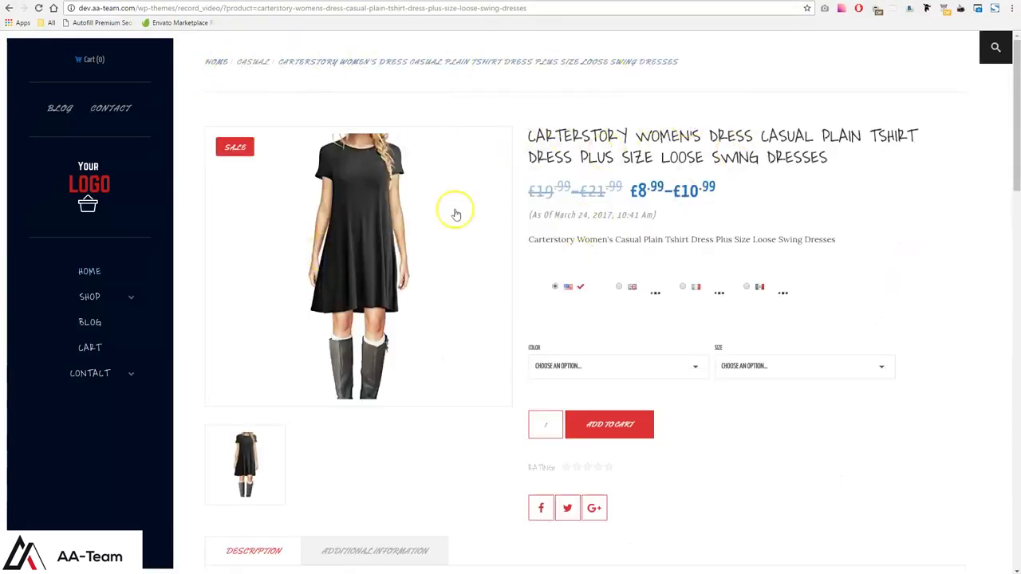
# Step: Choose the Burgundy color and Medium size for the Carterstory dress
pyautogui.click(704, 364)
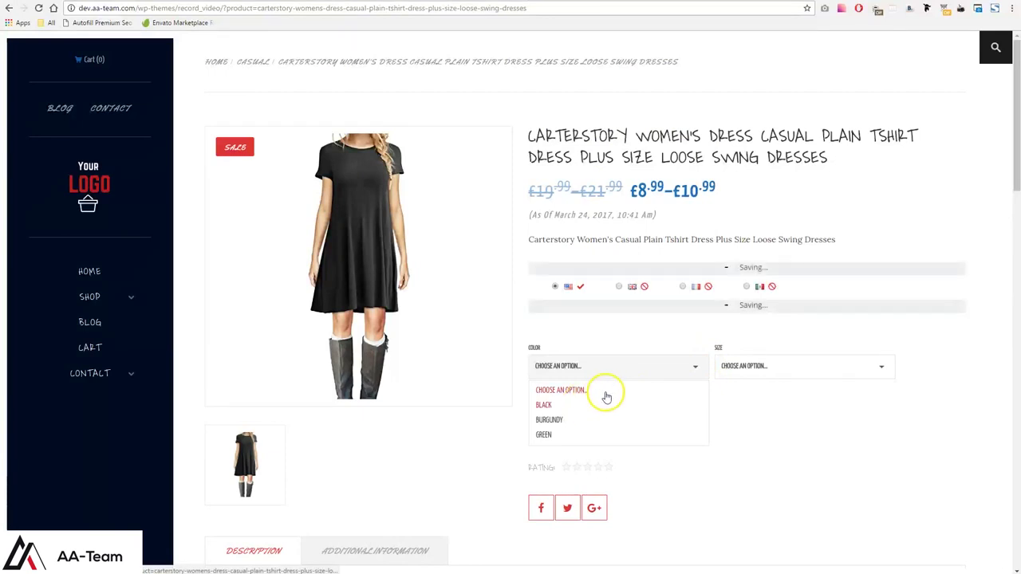
pyautogui.click(552, 420)
pyautogui.click(767, 369)
pyautogui.click(736, 409)
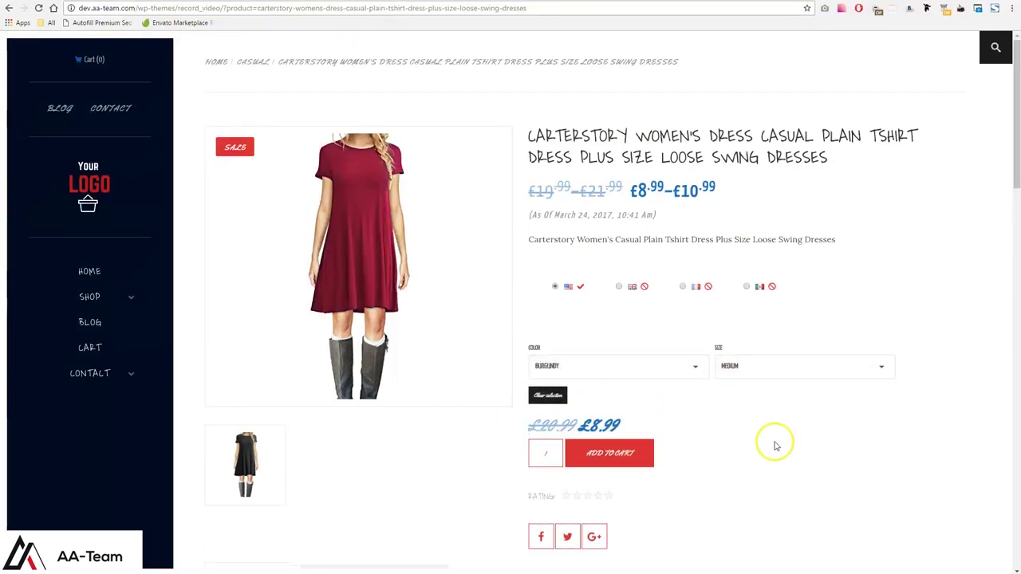
# Step: Examine the Carterstory dress page's additional information, description, related products and footer
pyautogui.scroll(-5, 577, 426)
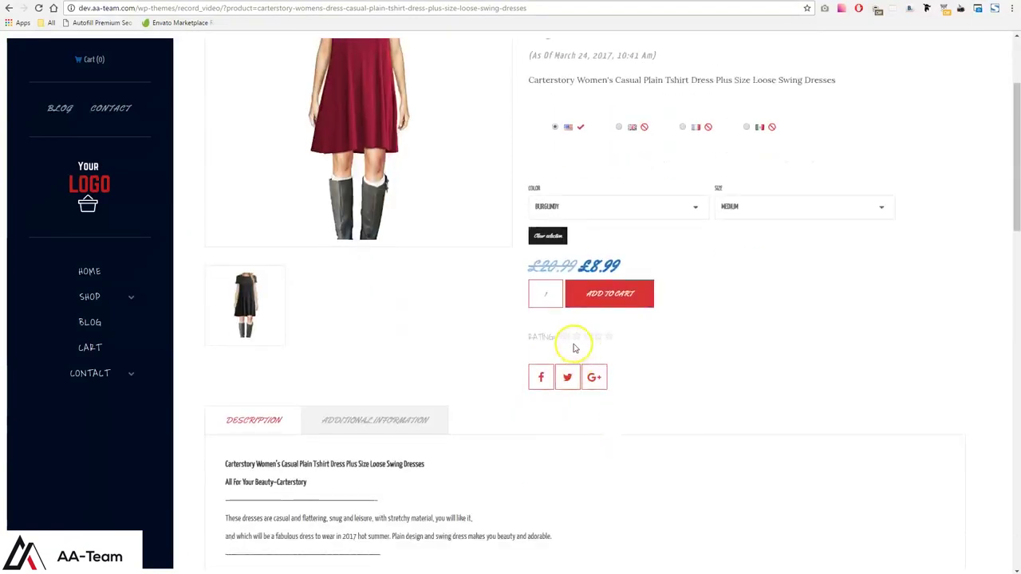
pyautogui.click(353, 217)
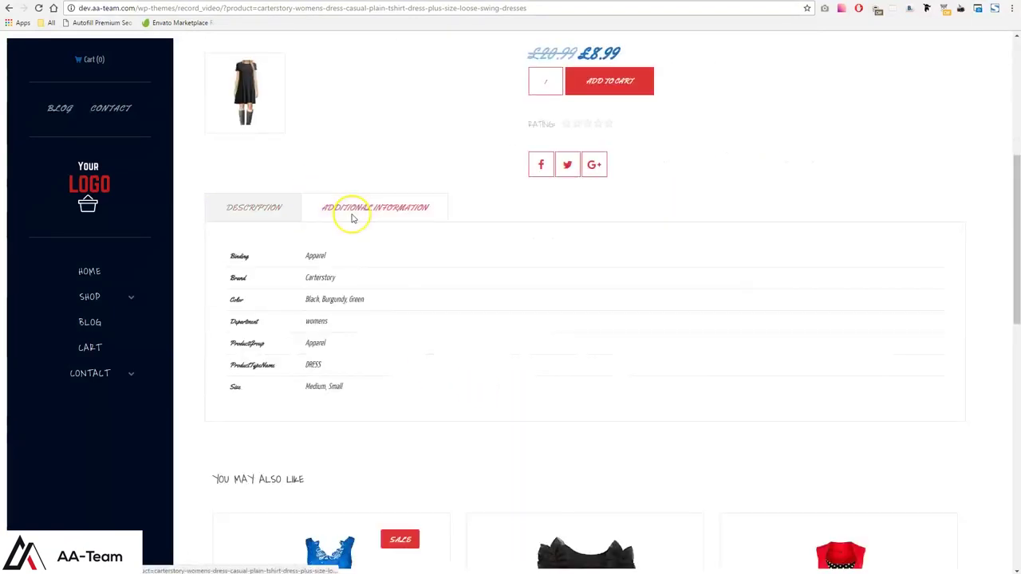
pyautogui.click(259, 216)
pyautogui.scroll(-5, 556, 342)
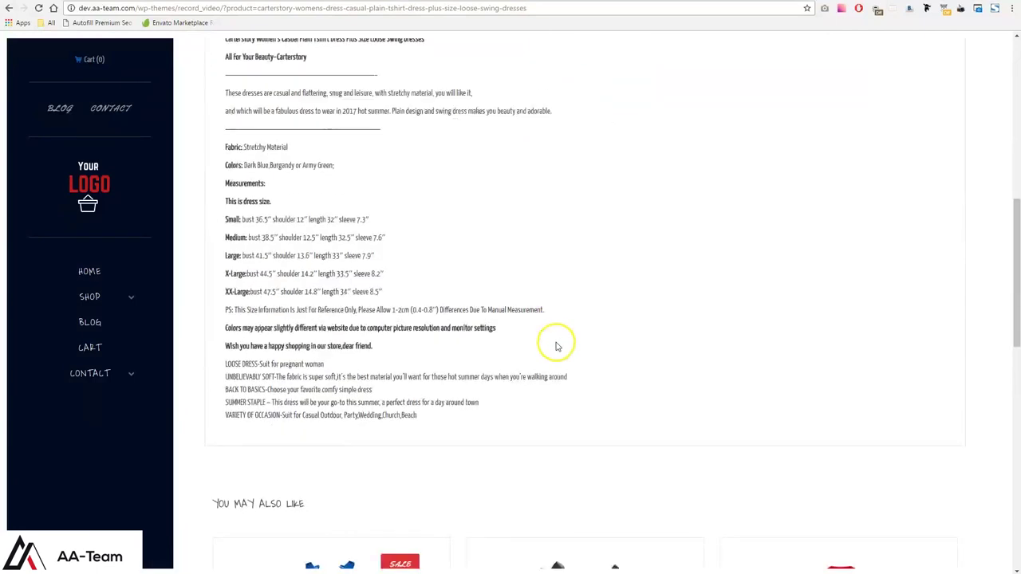
pyautogui.scroll(-5, 872, 394)
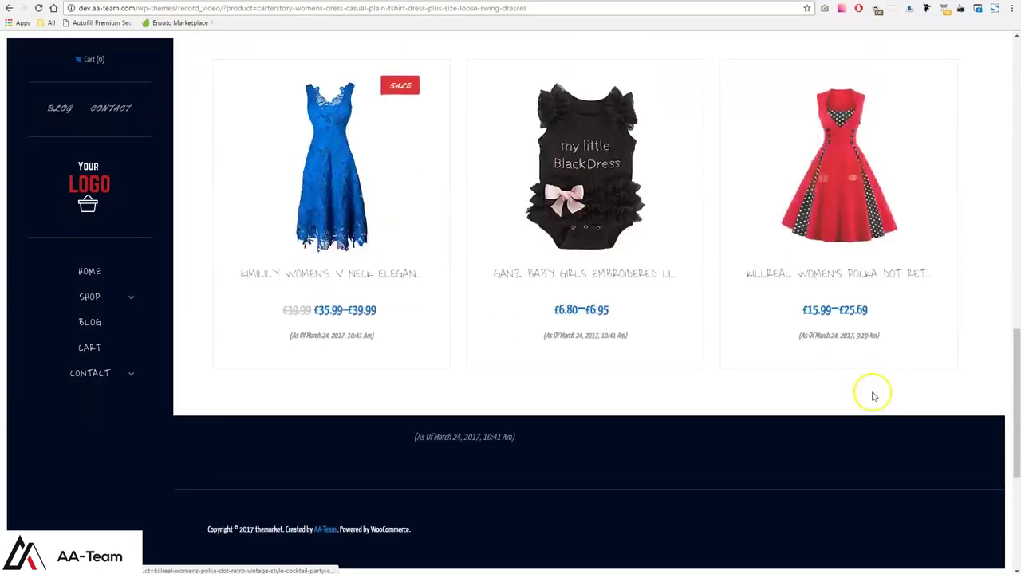
pyautogui.scroll(20, 323, 323)
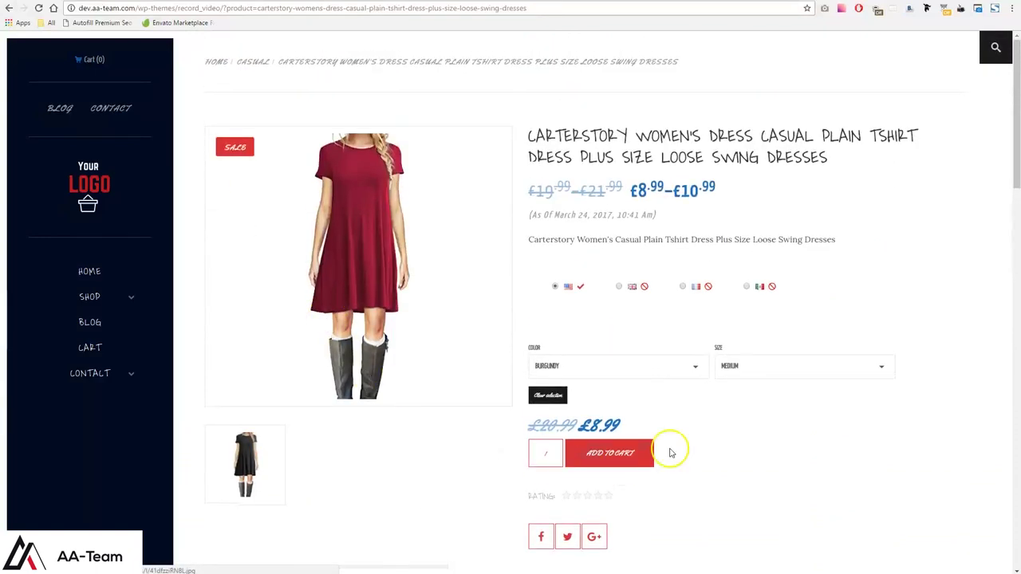
pyautogui.scroll(-1, 630, 399)
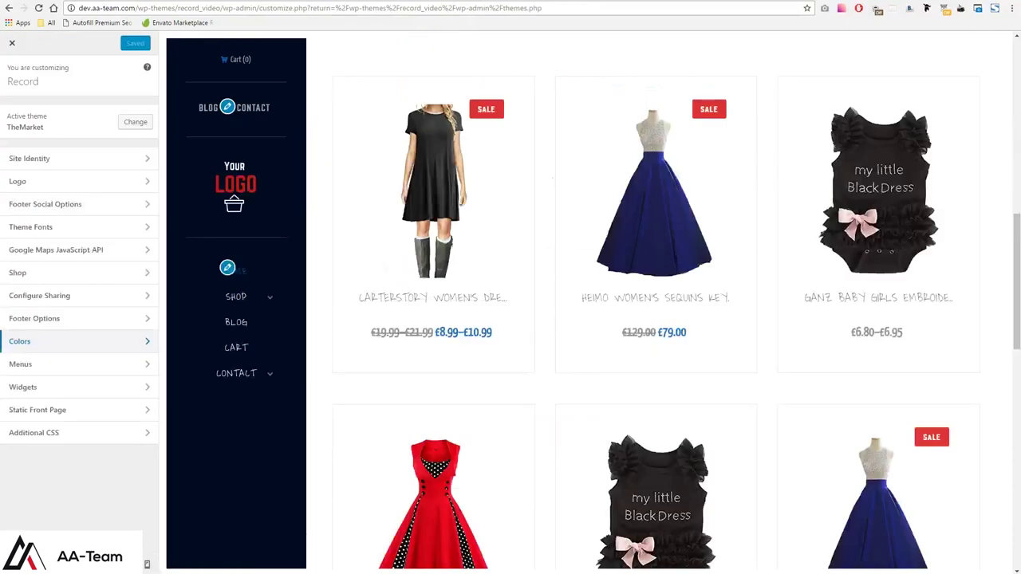
# Step: Set the shop's rating type to Amazon in the theme customizer, and save and publish the change
pyautogui.click(68, 273)
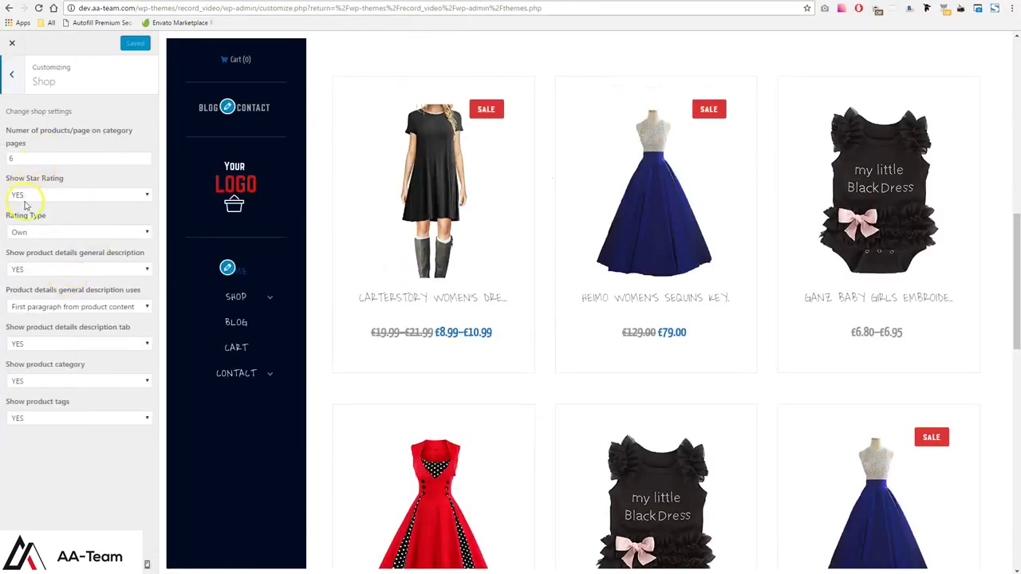
pyautogui.click(32, 233)
pyautogui.click(28, 257)
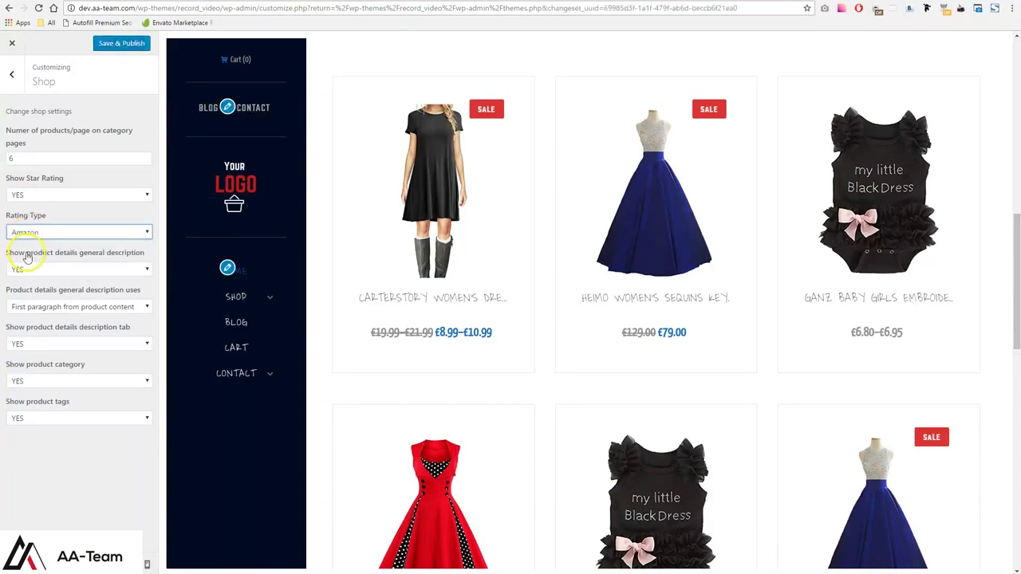
pyautogui.click(106, 44)
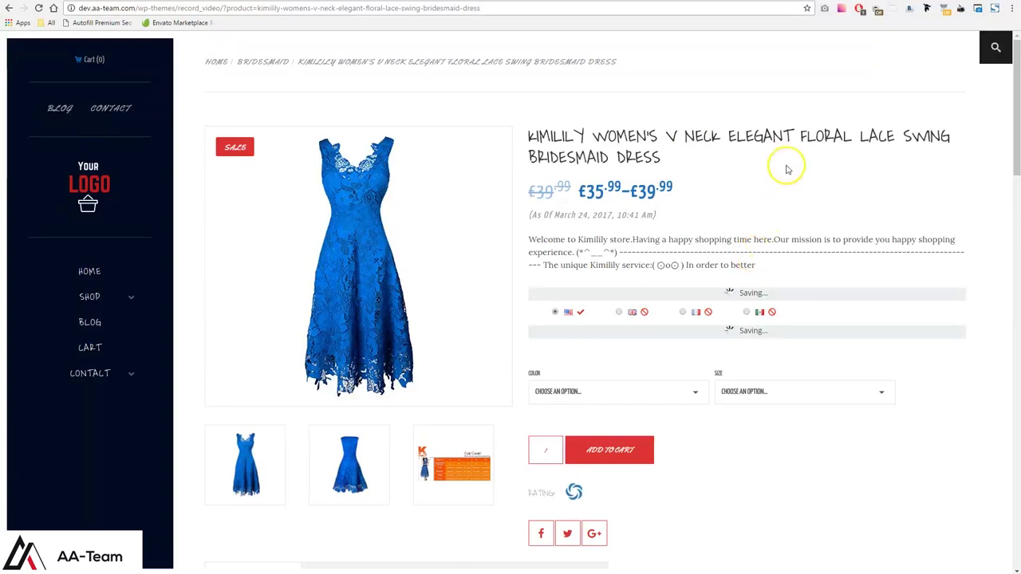
# Step: Check the star rating, Amazon customer reviews and additional information on the Kimilily bridesmaid dress page
pyautogui.scroll(-1, 771, 166)
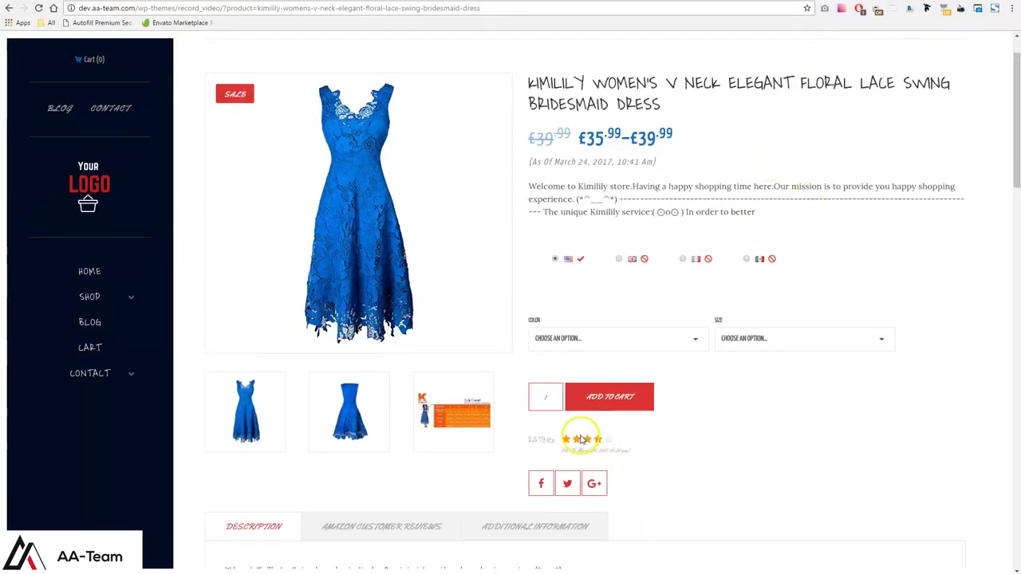
pyautogui.scroll(-2, 593, 448)
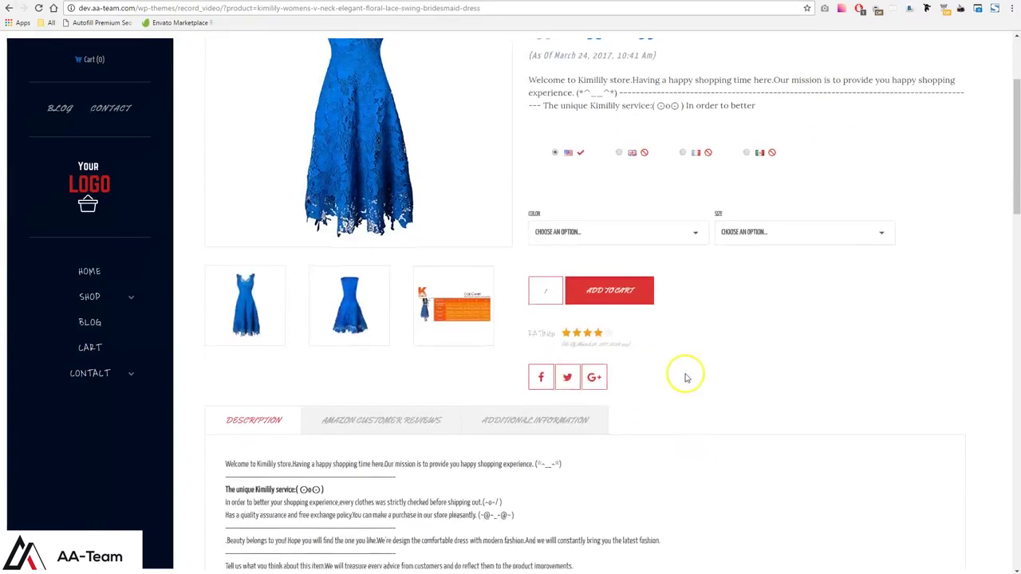
pyautogui.click(359, 426)
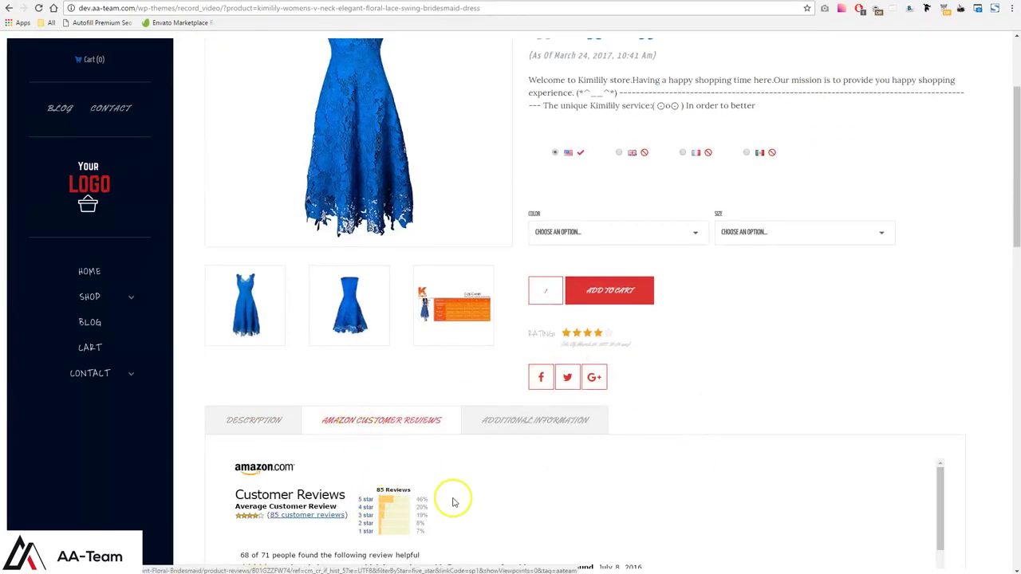
pyautogui.click(528, 435)
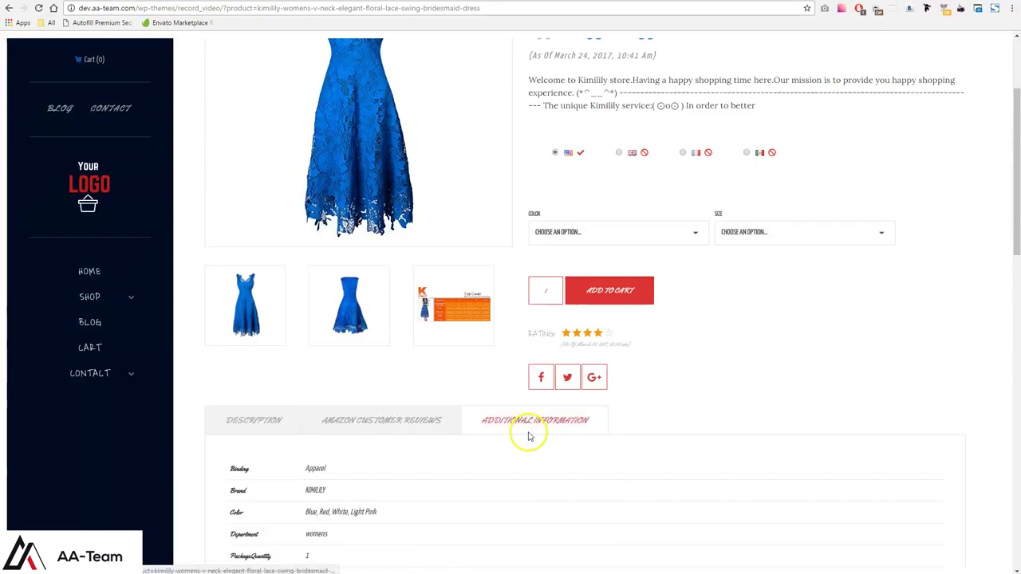
pyautogui.click(382, 423)
pyautogui.scroll(-10, 588, 484)
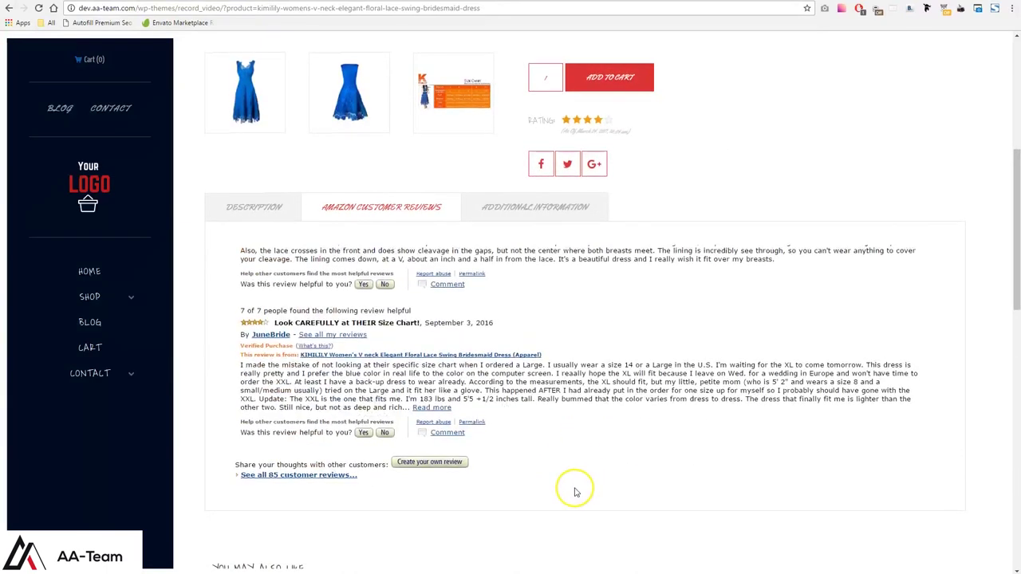
pyautogui.scroll(10, 279, 152)
# Step: Examine the Kimilily dress's description, its frequently bought together section and the page footer
pyautogui.click(271, 158)
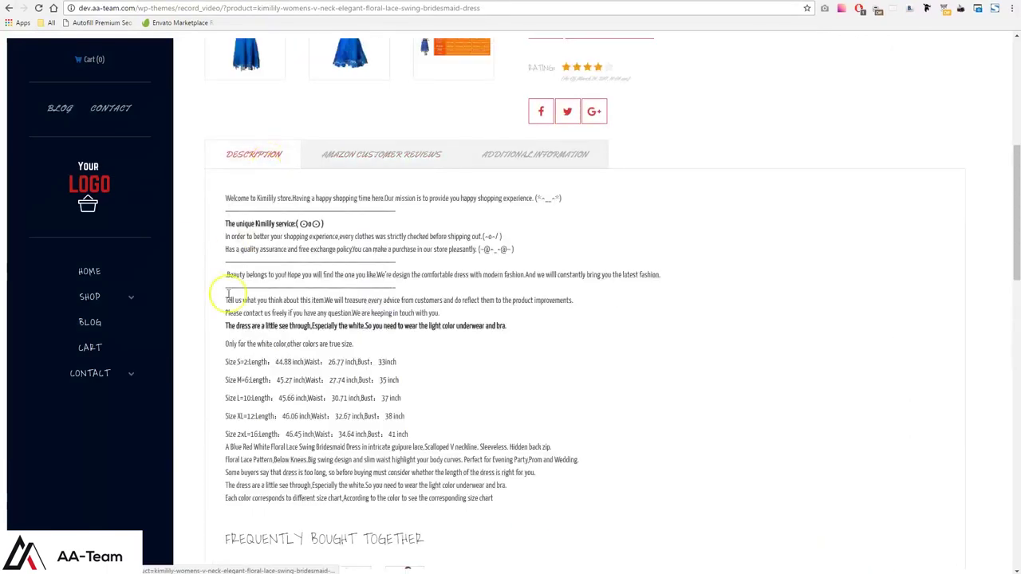
pyautogui.scroll(-5, 231, 292)
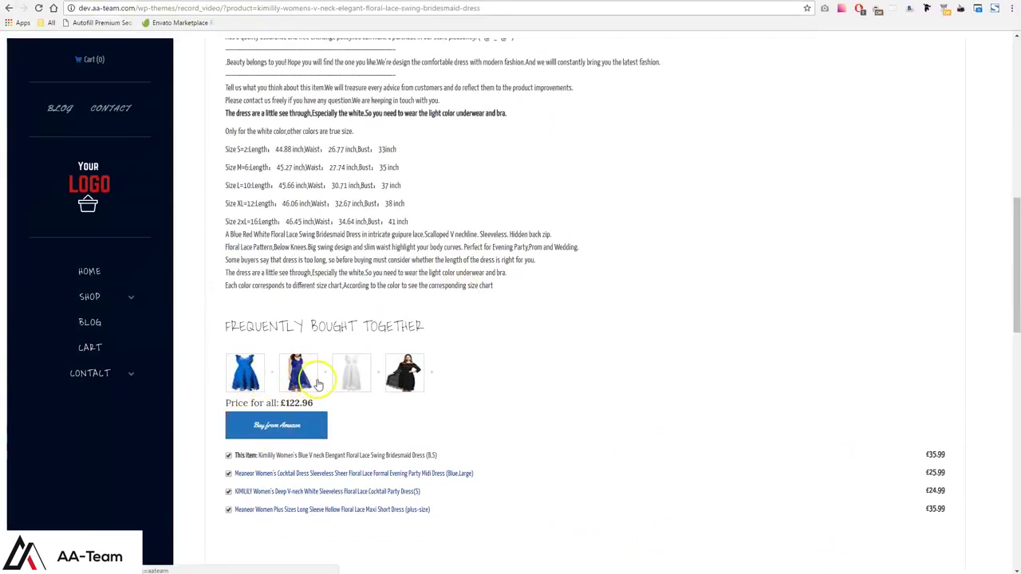
pyautogui.scroll(-3, 429, 391)
pyautogui.scroll(-10, 429, 391)
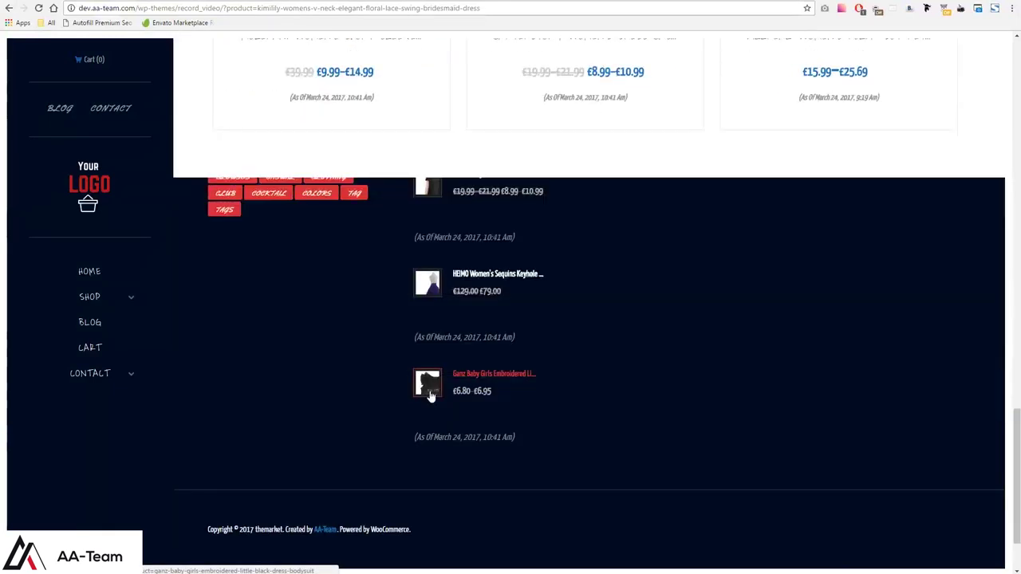
pyautogui.scroll(10, 415, 383)
# Step: View the site's blog page, and open and close the full-screen search overlay
pyautogui.click(86, 322)
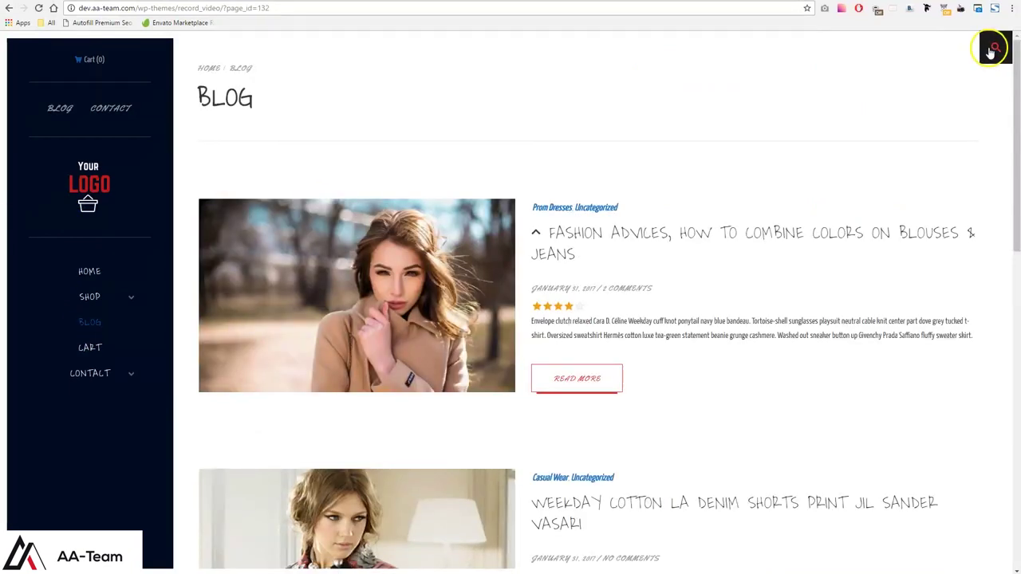
pyautogui.click(997, 49)
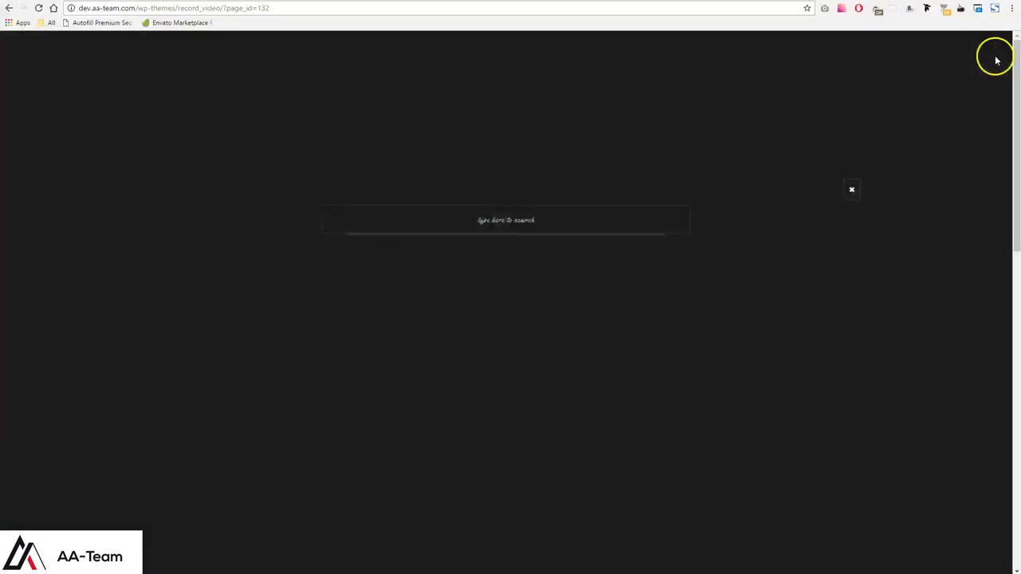
pyautogui.click(854, 191)
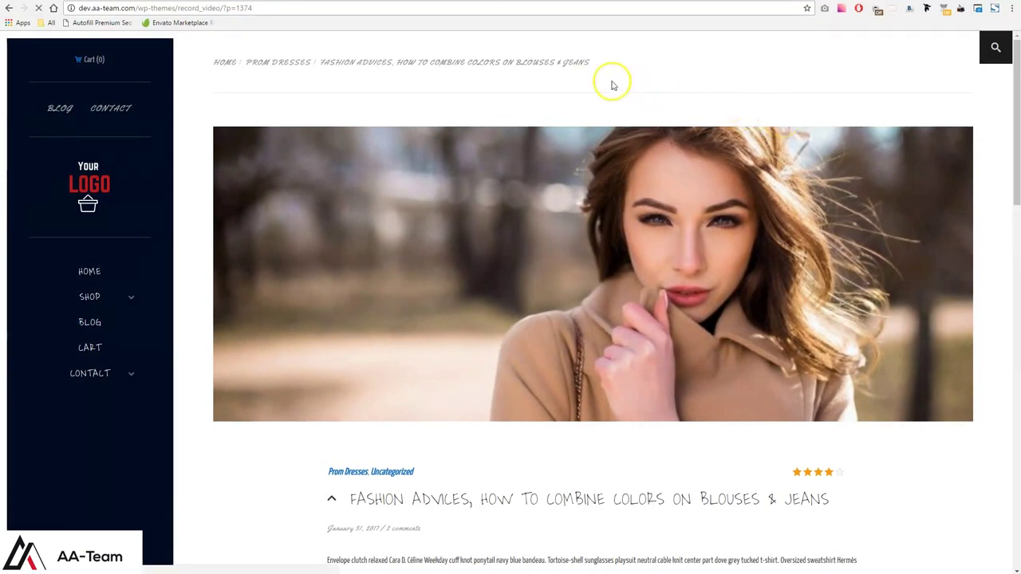
# Step: Review the fashion advices blog post on combining blouse and jeans colors, including its embedded Amazon products
pyautogui.scroll(-5, 675, 433)
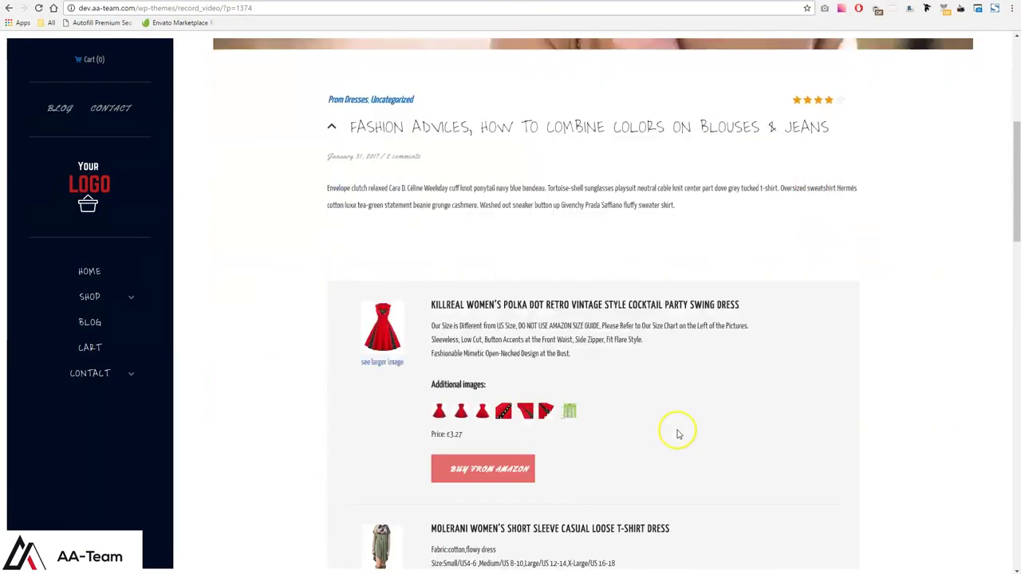
pyautogui.scroll(-5, 630, 474)
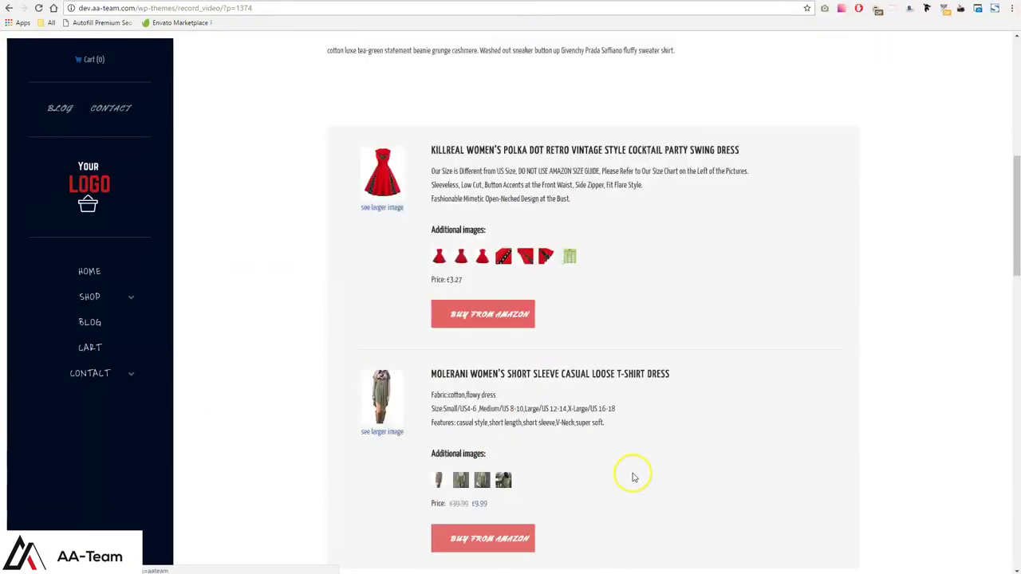
pyautogui.scroll(3, 637, 473)
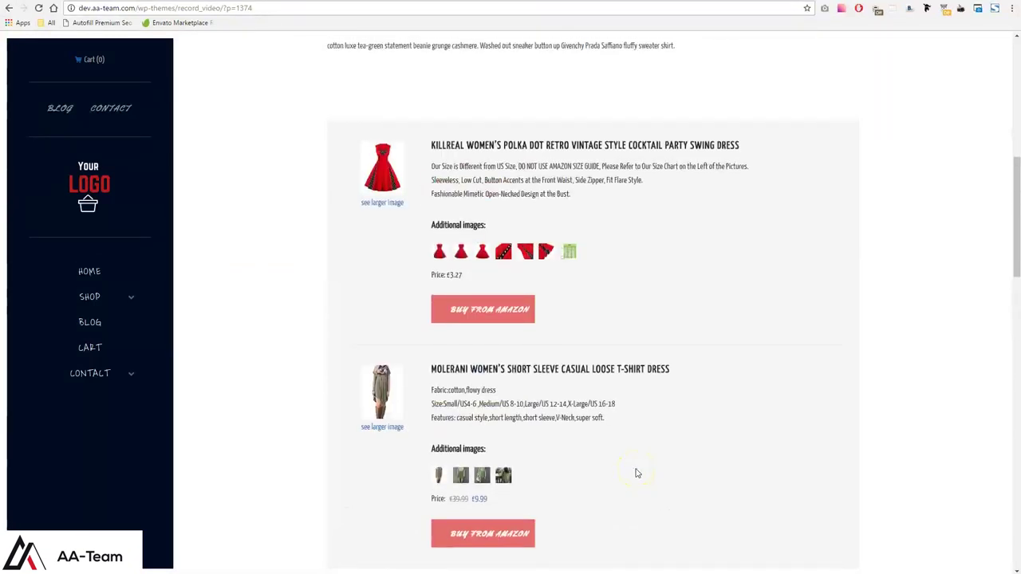
pyautogui.scroll(7, 637, 474)
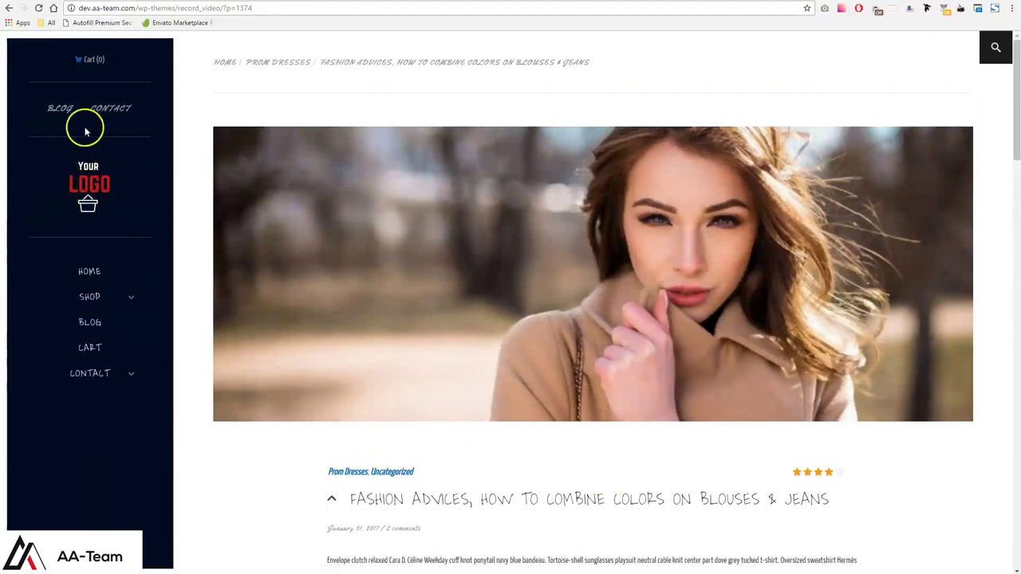
# Step: Open the live site's contact page and look over its map and message form
pyautogui.click(103, 107)
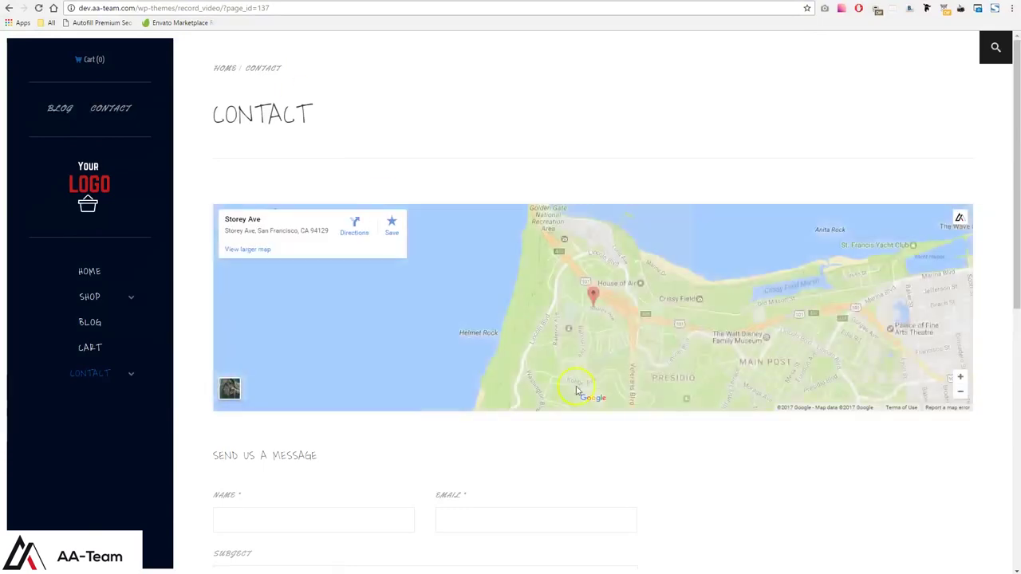
pyautogui.scroll(-4, 614, 447)
pyautogui.scroll(5, 614, 446)
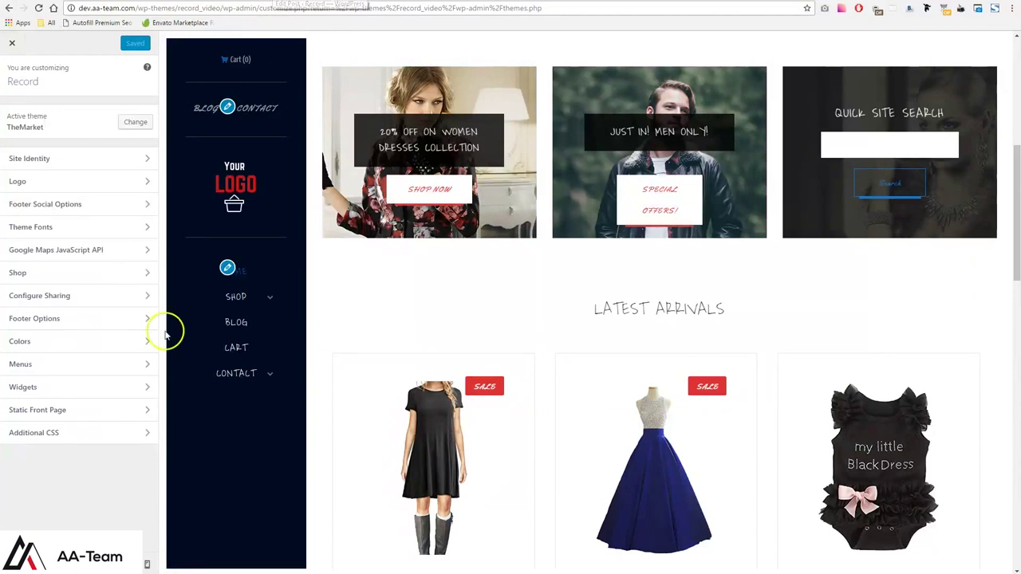
# Step: Inspect the footer in the customizer's home page preview and open the Footer Options settings
pyautogui.scroll(-12, 202, 449)
pyautogui.scroll(-1, 230, 437)
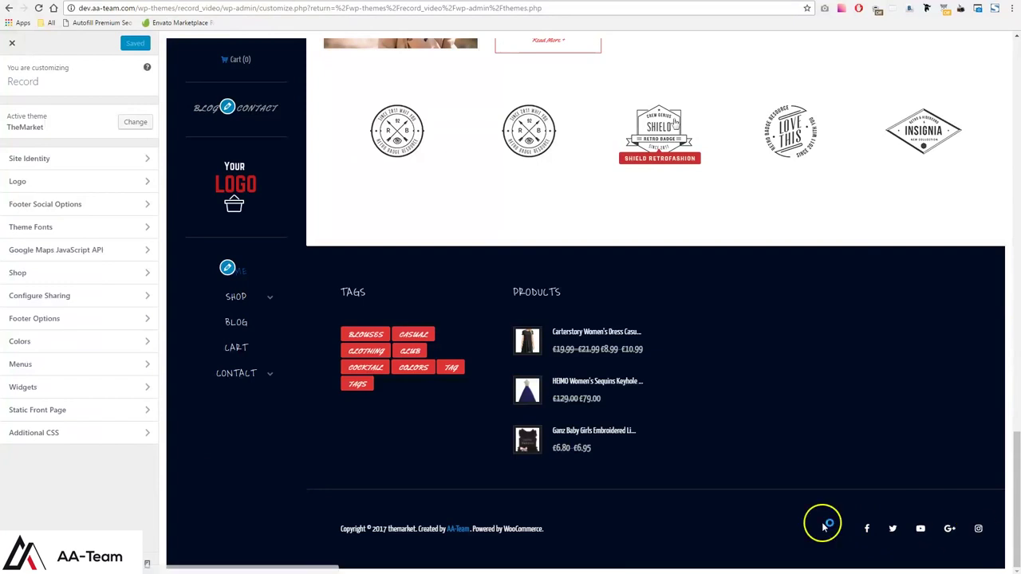
pyautogui.click(109, 323)
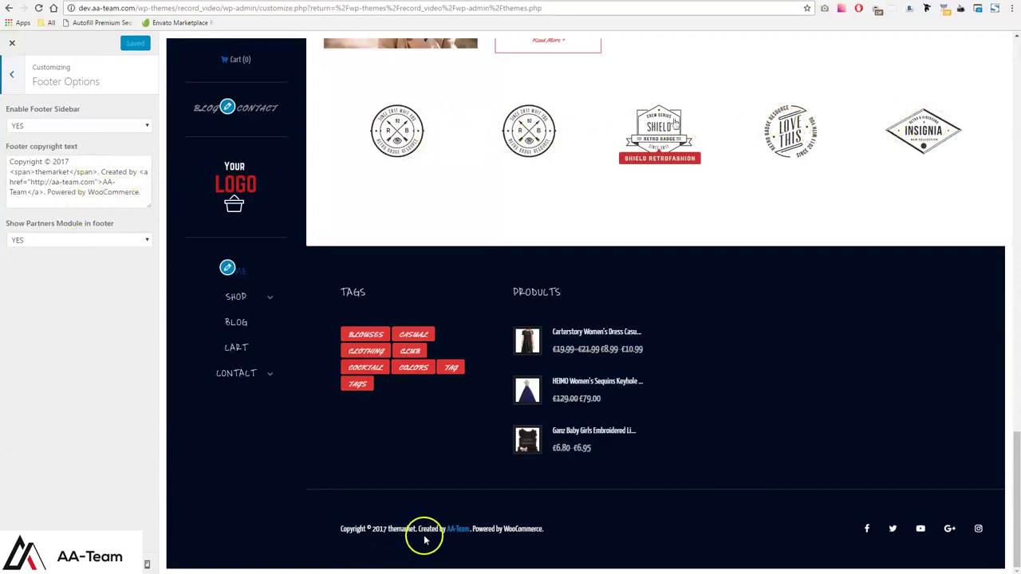
# Step: Check the partners module setting in Footer Options and open the Configure Sharing settings
pyautogui.click(79, 252)
pyautogui.click(80, 249)
pyautogui.click(12, 73)
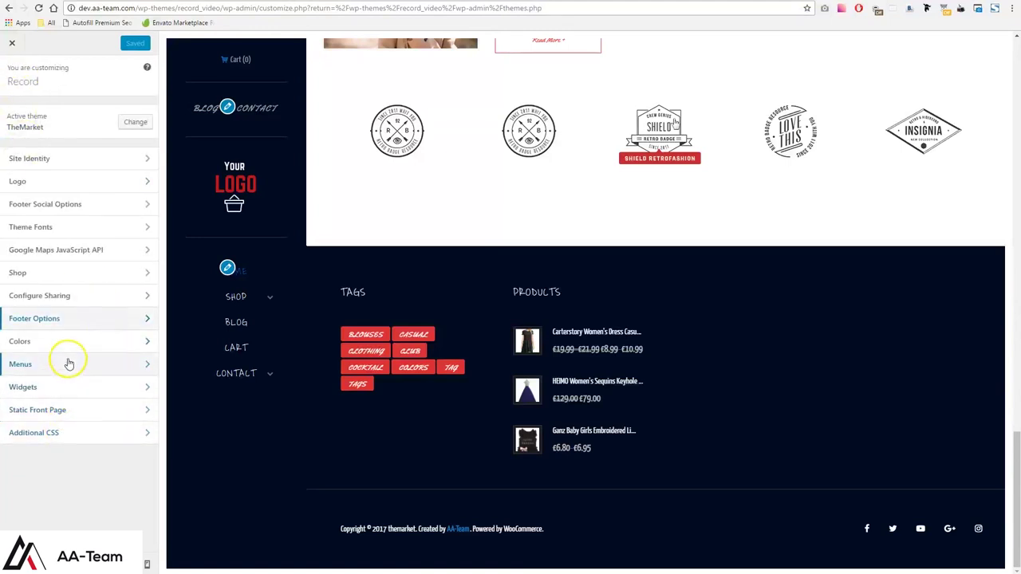
pyautogui.click(69, 296)
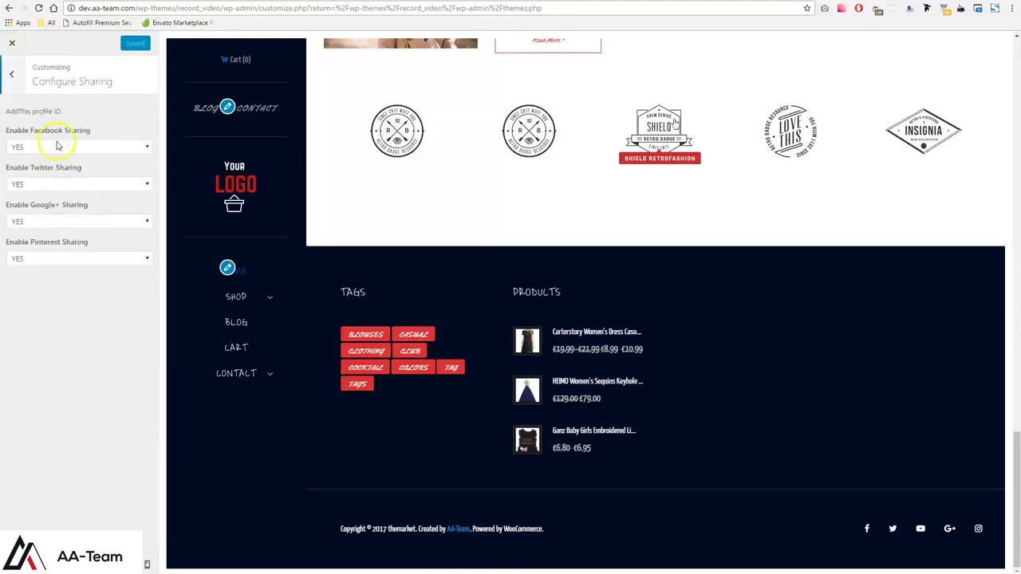
# Step: Set Enable Facebook Page to NO in the Footer Social Options and return to the customizer overview
pyautogui.click(23, 94)
pyautogui.click(62, 207)
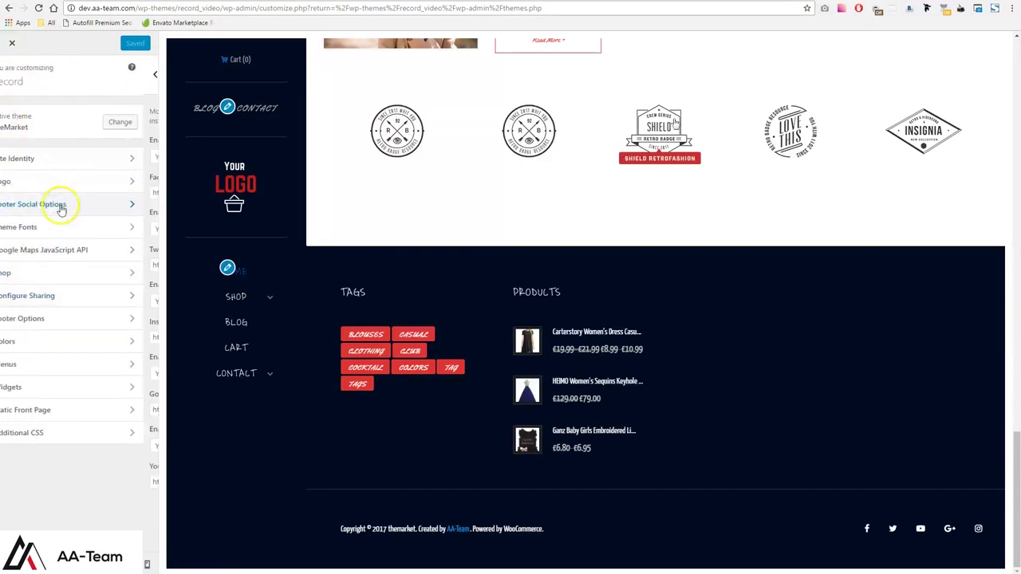
pyautogui.click(49, 157)
pyautogui.click(32, 177)
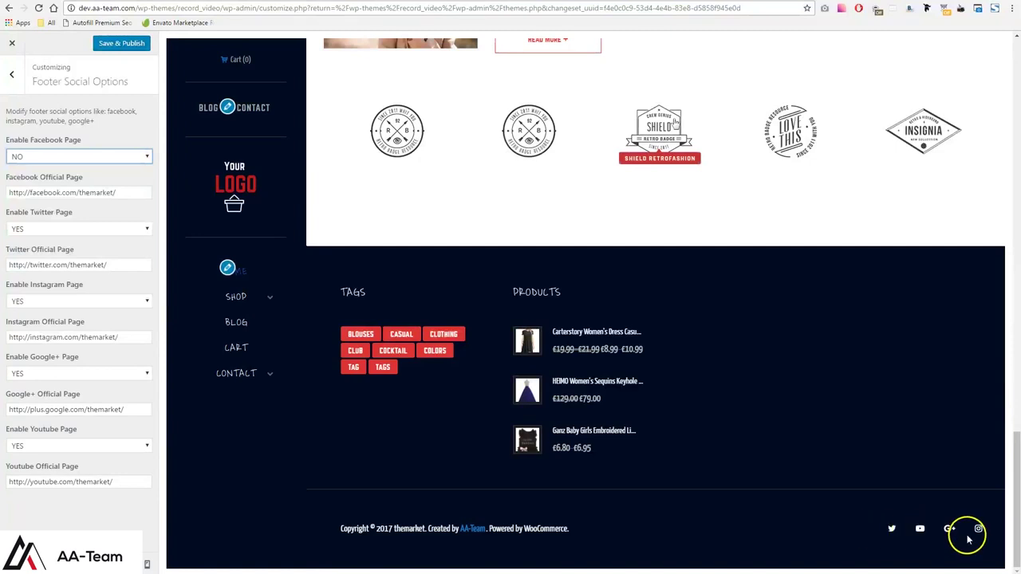
pyautogui.click(21, 73)
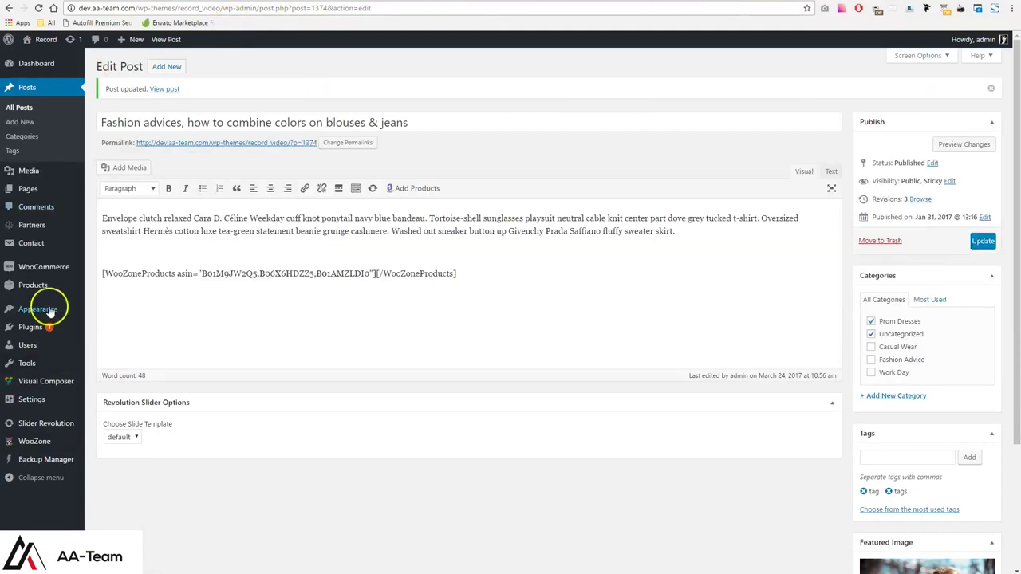
# Step: Create a dynamic sidebar titled Blog in the TheMarket Theme sidebars manager and save it
pyautogui.moveTo(36, 309)
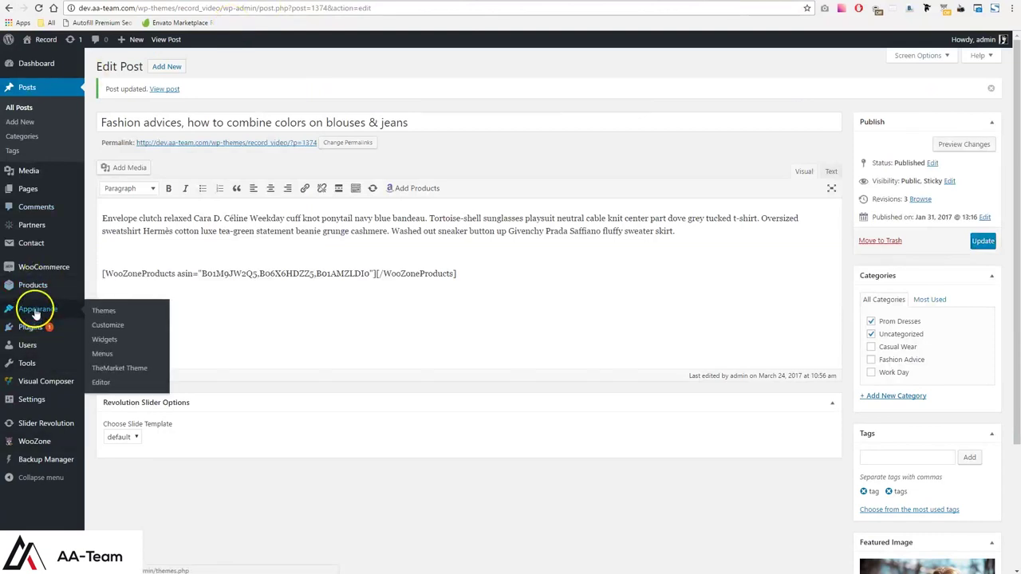
pyautogui.click(118, 369)
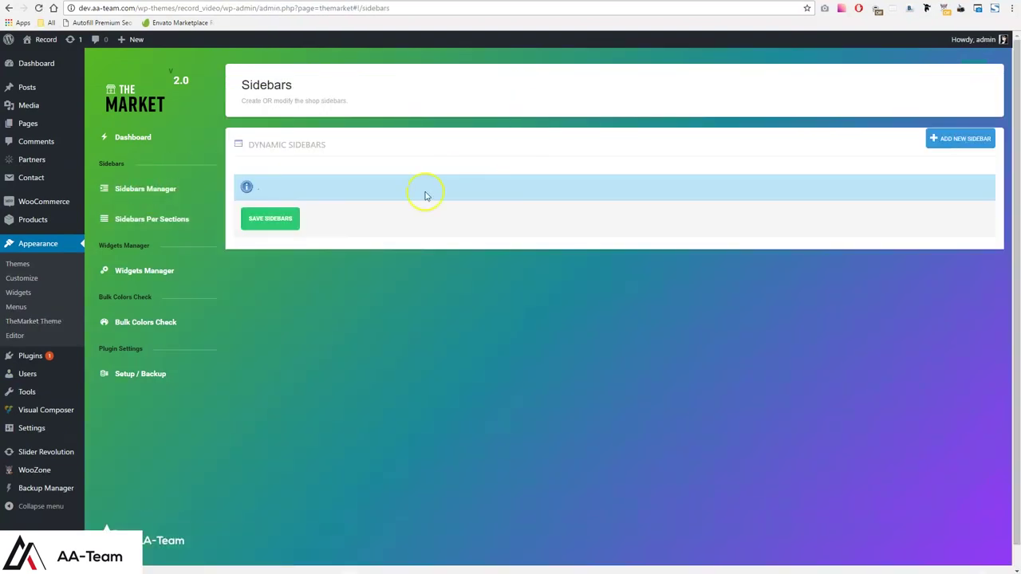
pyautogui.click(961, 139)
pyautogui.click(313, 211)
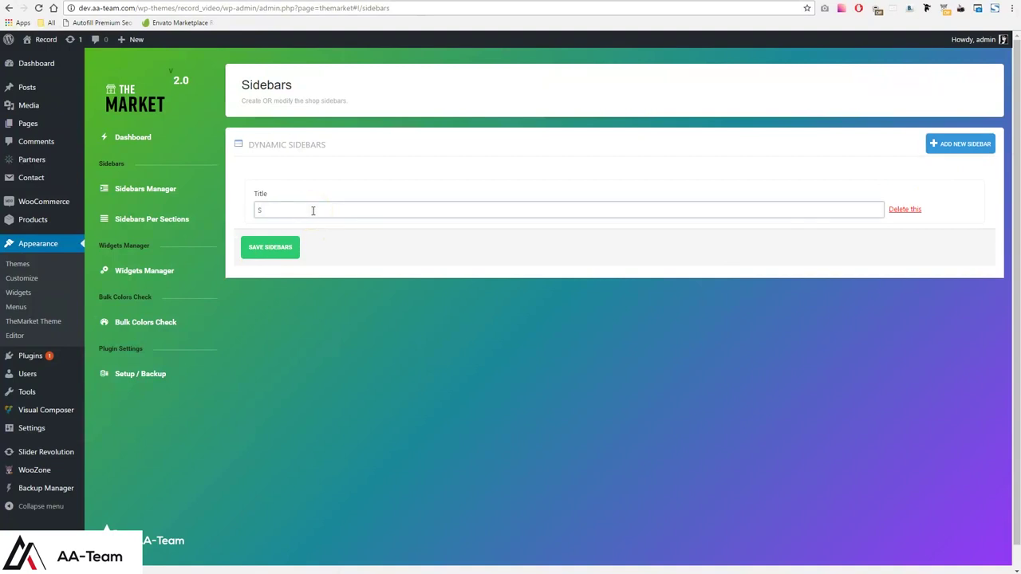
pyautogui.click(271, 247)
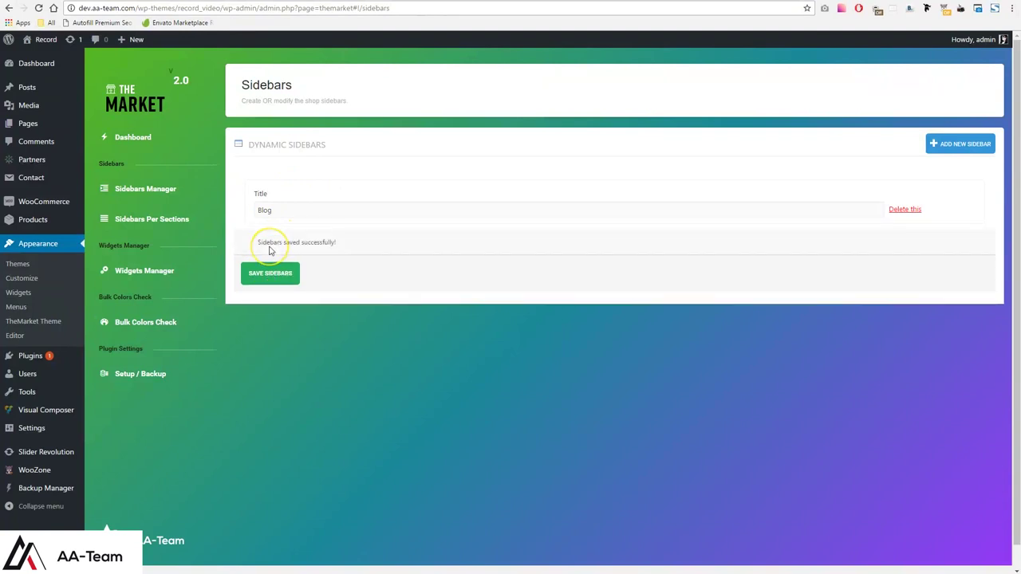
# Step: Assign the Blog sidebar to the Blog page with the right-hand sidebar position and save the sidebar settings
pyautogui.click(164, 219)
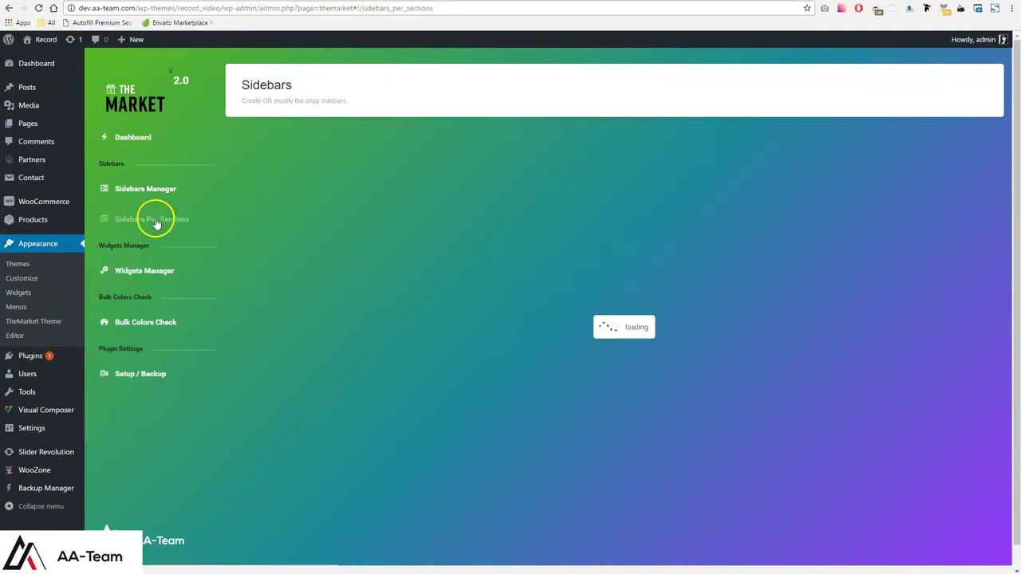
pyautogui.click(300, 192)
pyautogui.click(285, 210)
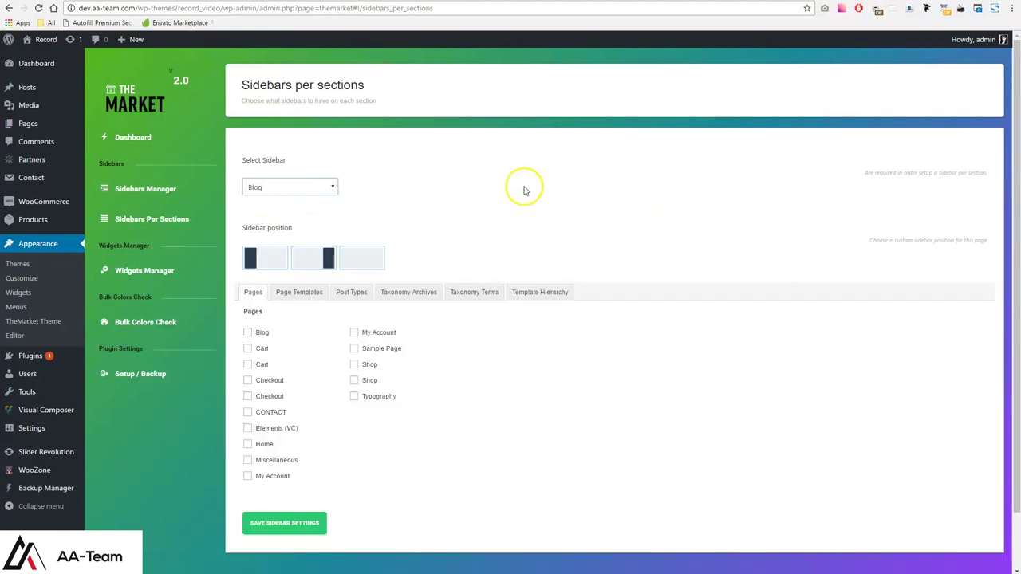
pyautogui.click(313, 259)
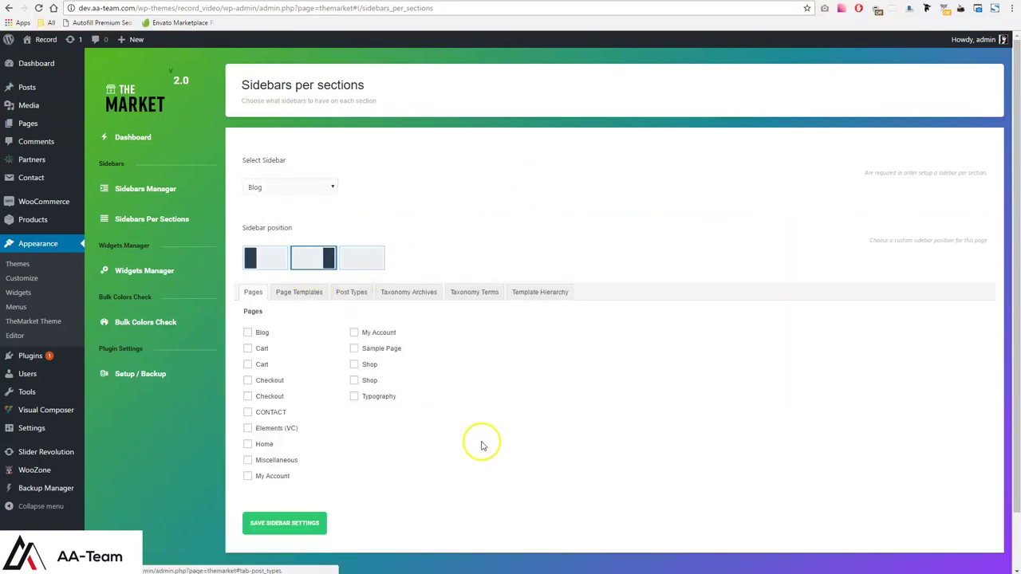
pyautogui.click(248, 333)
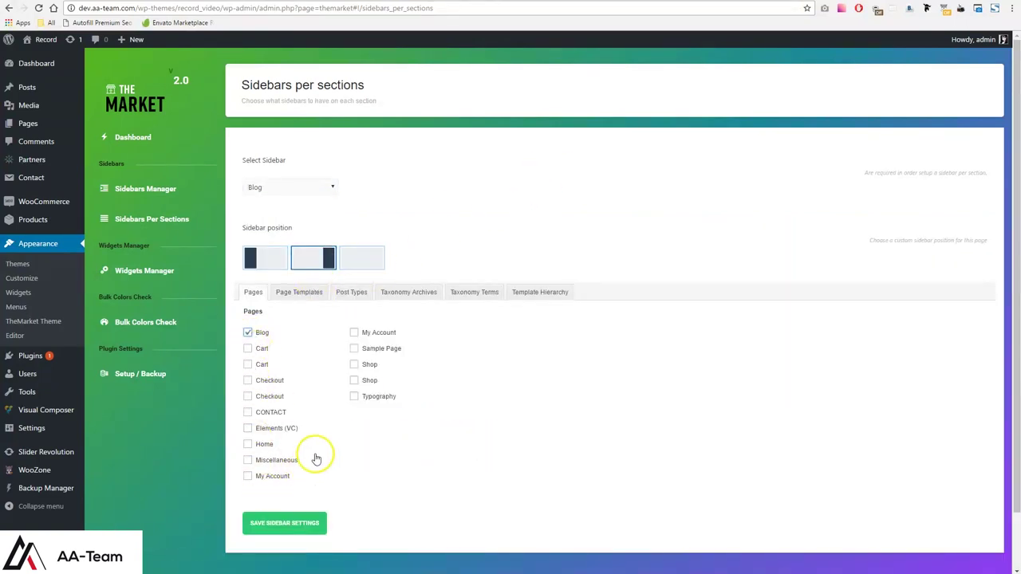
pyautogui.click(289, 524)
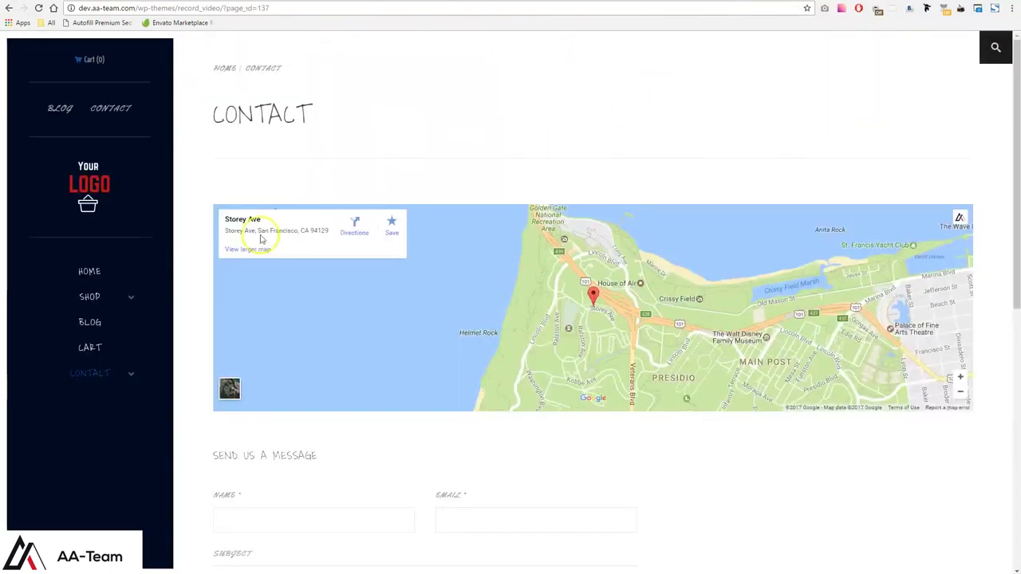
# Step: View the blog page on the live site and in the customizer preview, checking the Widgets section and the page's slide-out sidebar
pyautogui.click(54, 104)
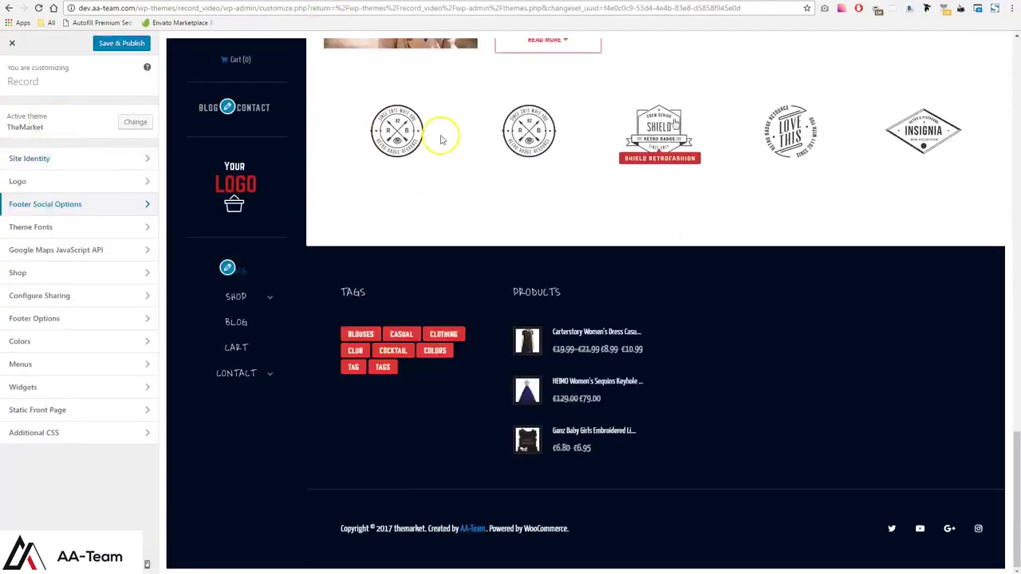
pyautogui.scroll(3, 351, 160)
pyautogui.click(219, 107)
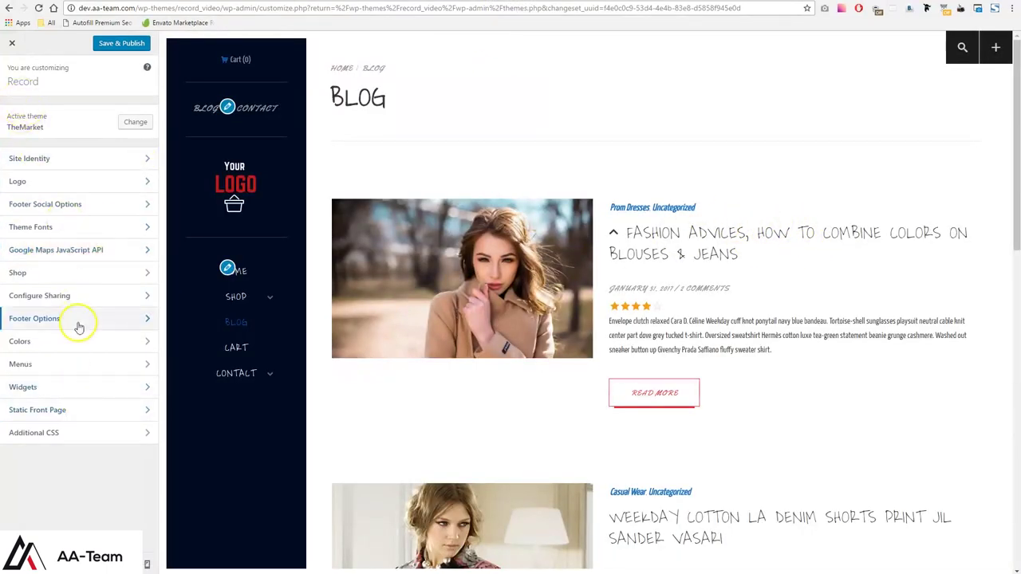
pyautogui.click(76, 386)
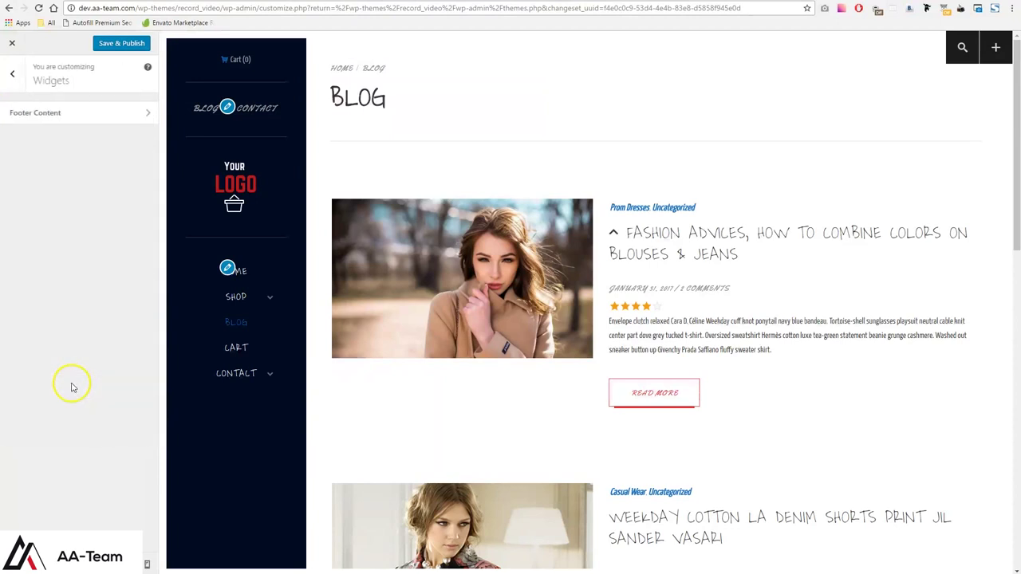
pyautogui.click(996, 49)
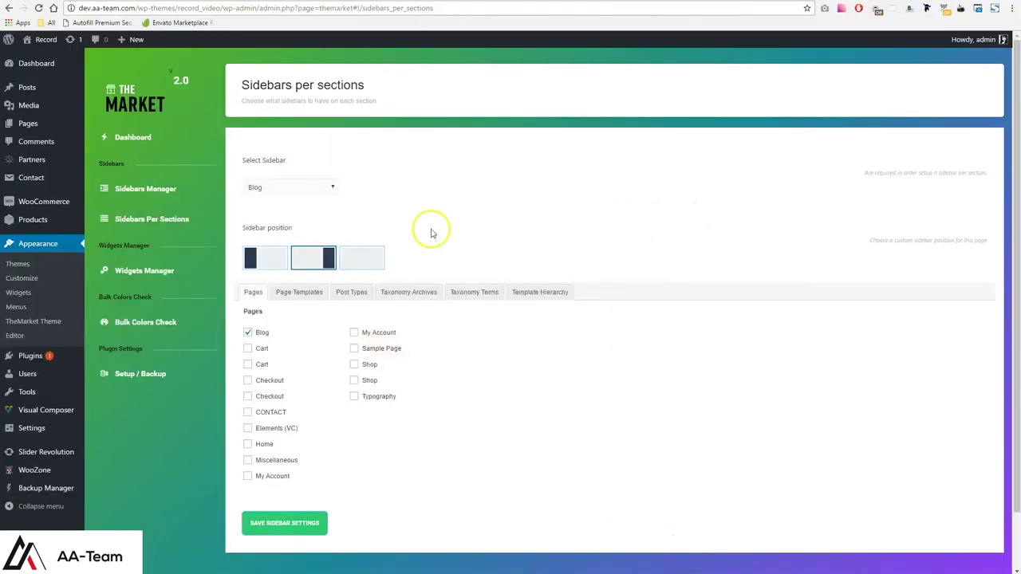
# Step: Add the Categories, Calendar, Recent Posts and Tag Cloud widgets to the Blog sidebar on the admin Widgets page
pyautogui.click(19, 292)
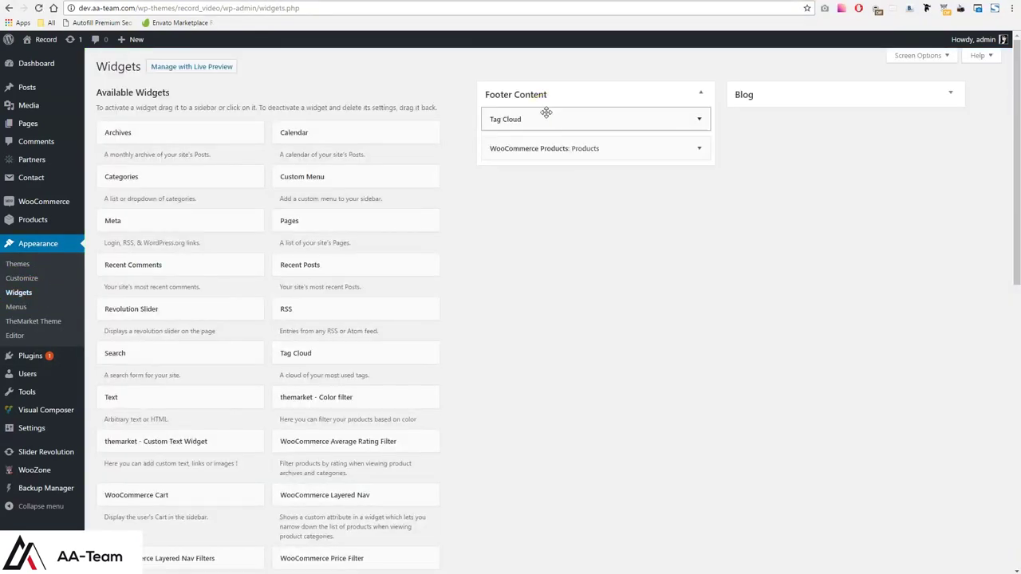
pyautogui.click(860, 59)
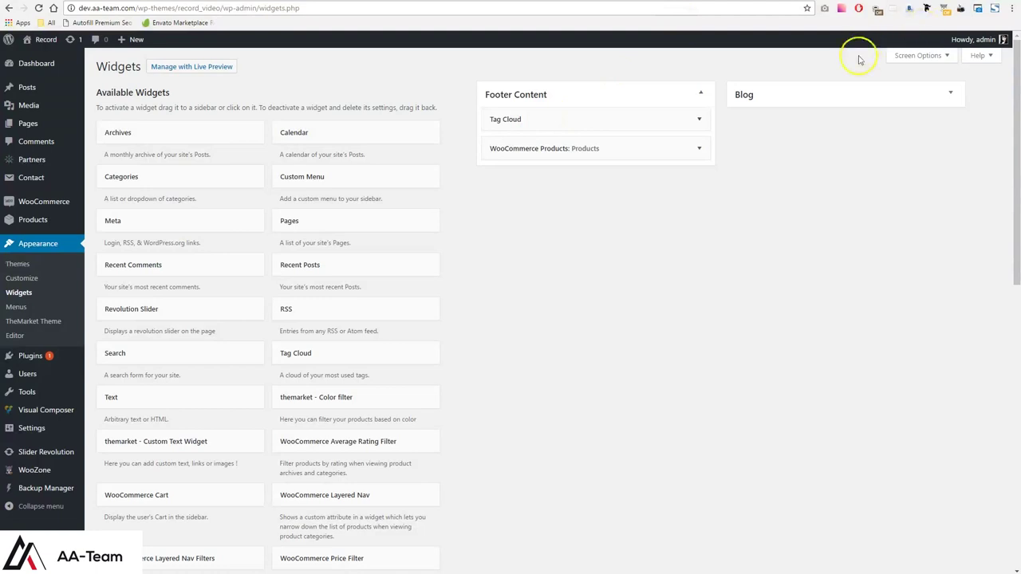
pyautogui.click(835, 94)
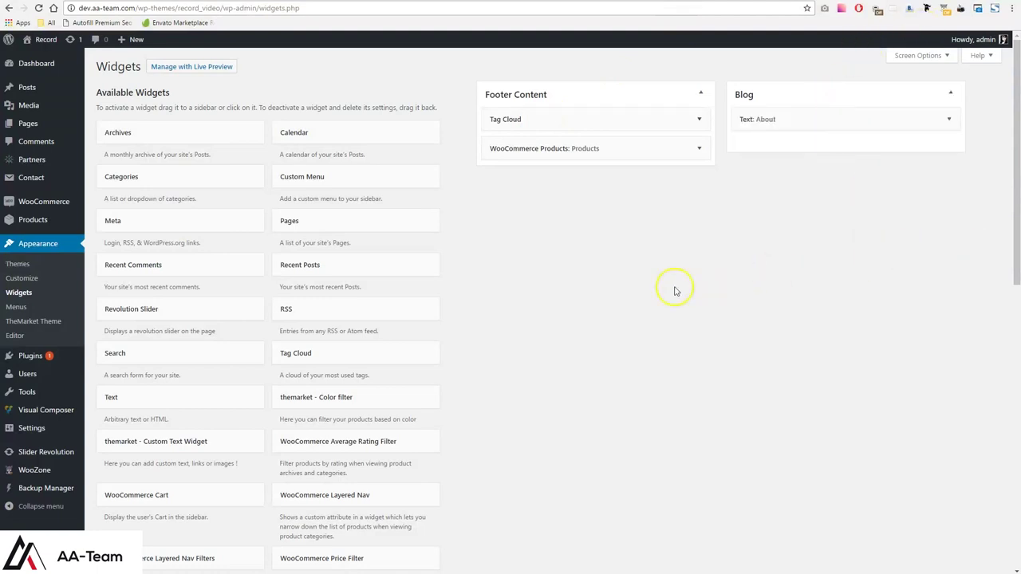
pyautogui.moveTo(151, 178); pyautogui.dragTo(758, 144)
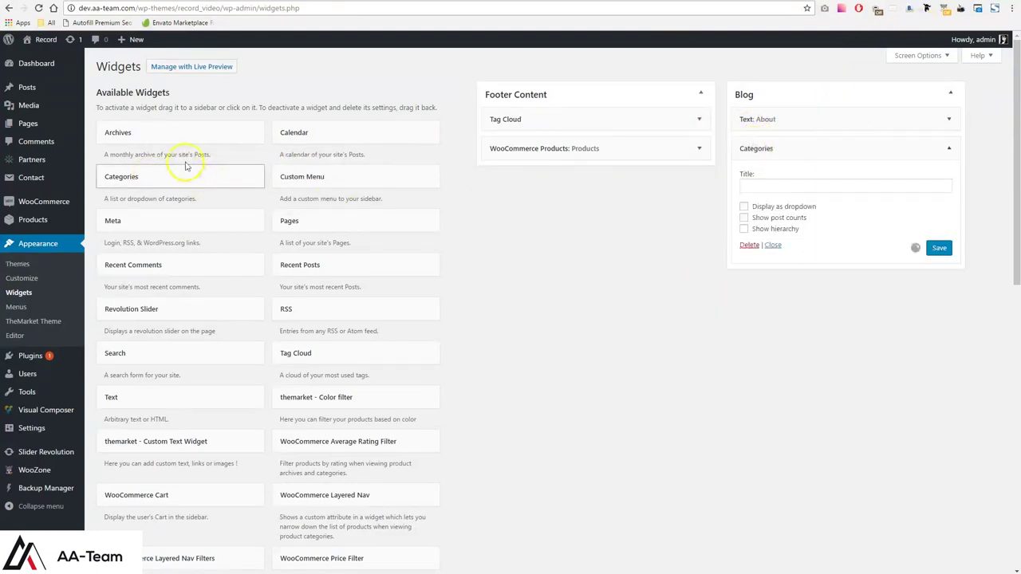
pyautogui.moveTo(292, 135); pyautogui.dragTo(748, 267)
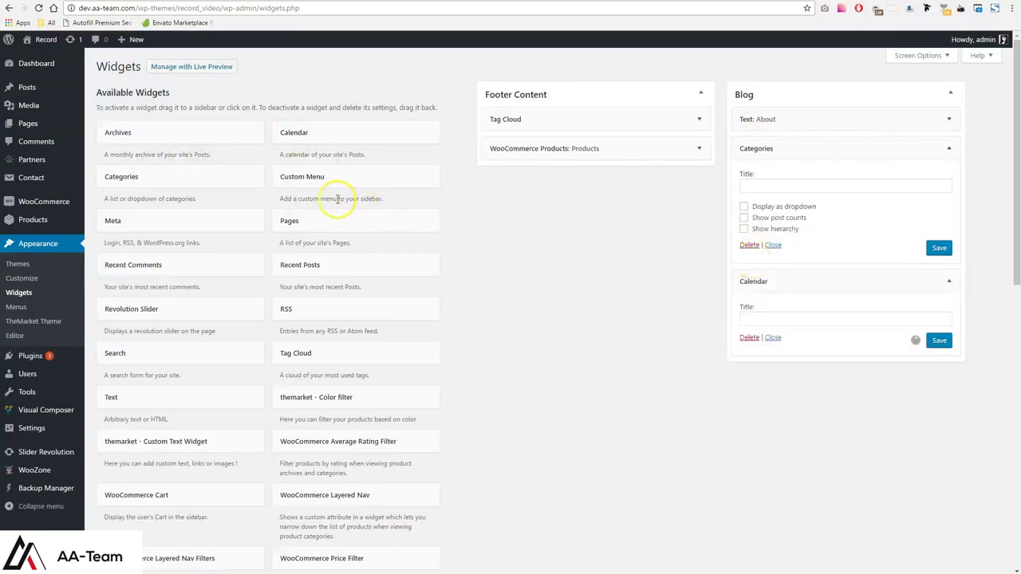
pyautogui.moveTo(302, 265); pyautogui.dragTo(773, 353)
pyautogui.moveTo(351, 357); pyautogui.dragTo(822, 297)
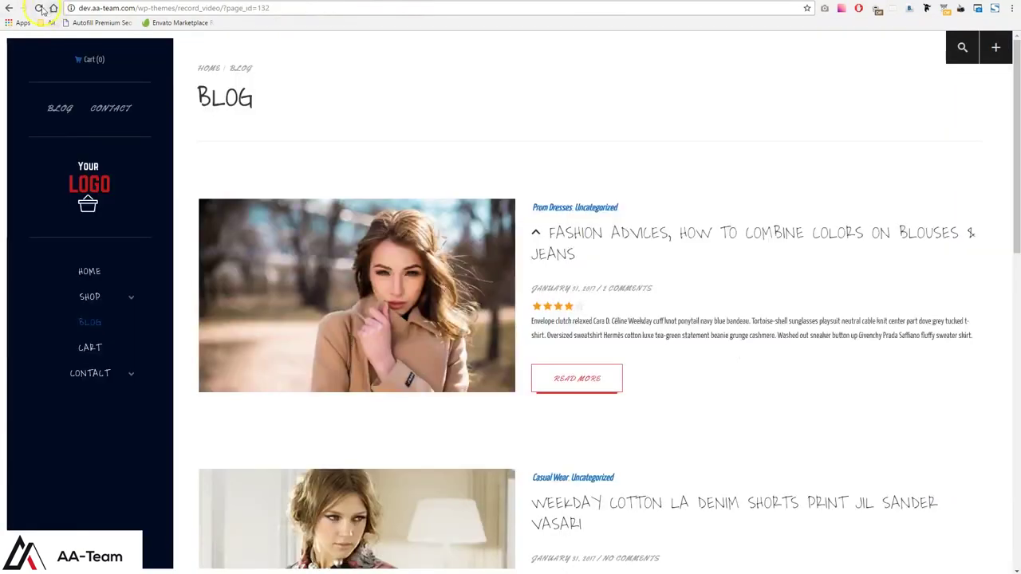
# Step: Reload the live blog page and review its slide-out sidebar and full-screen search overlay, closing both
pyautogui.click(39, 8)
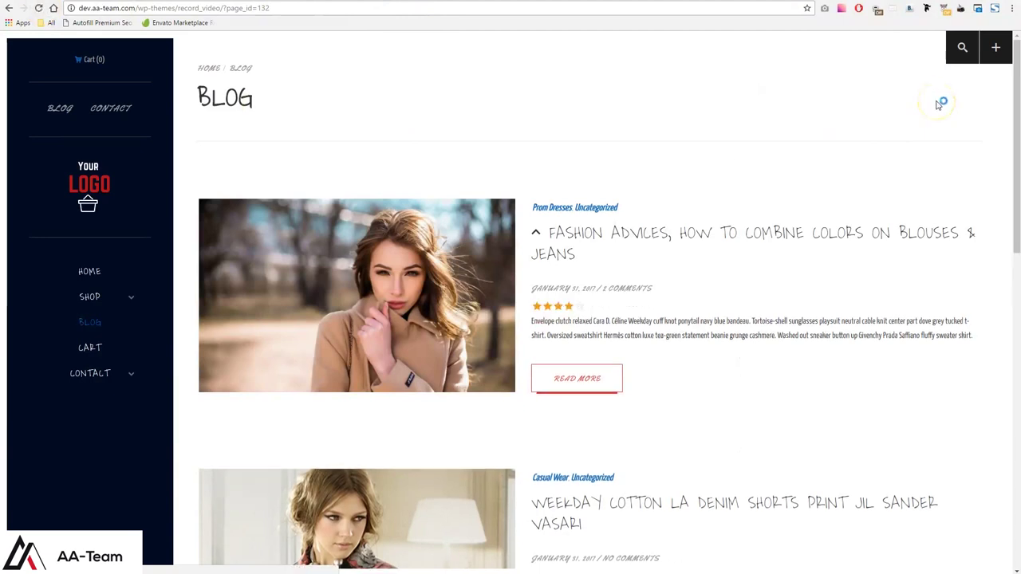
pyautogui.click(996, 47)
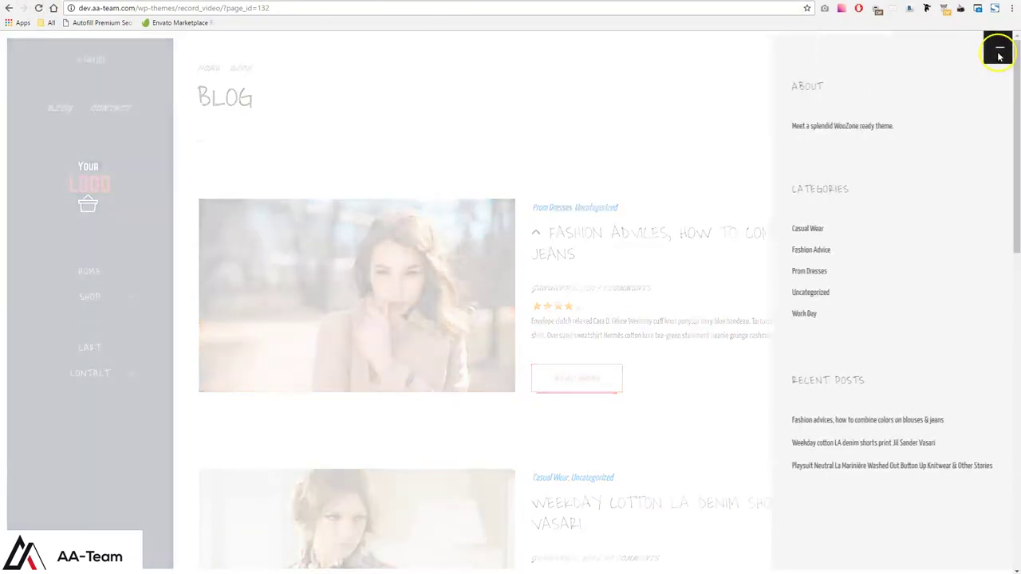
pyautogui.scroll(-2, 851, 412)
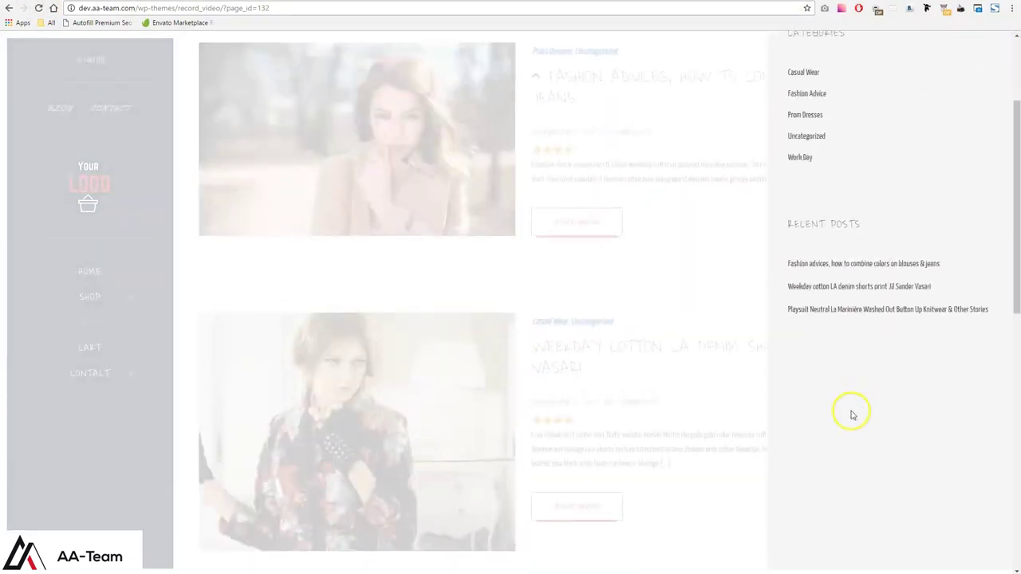
pyautogui.scroll(2, 850, 413)
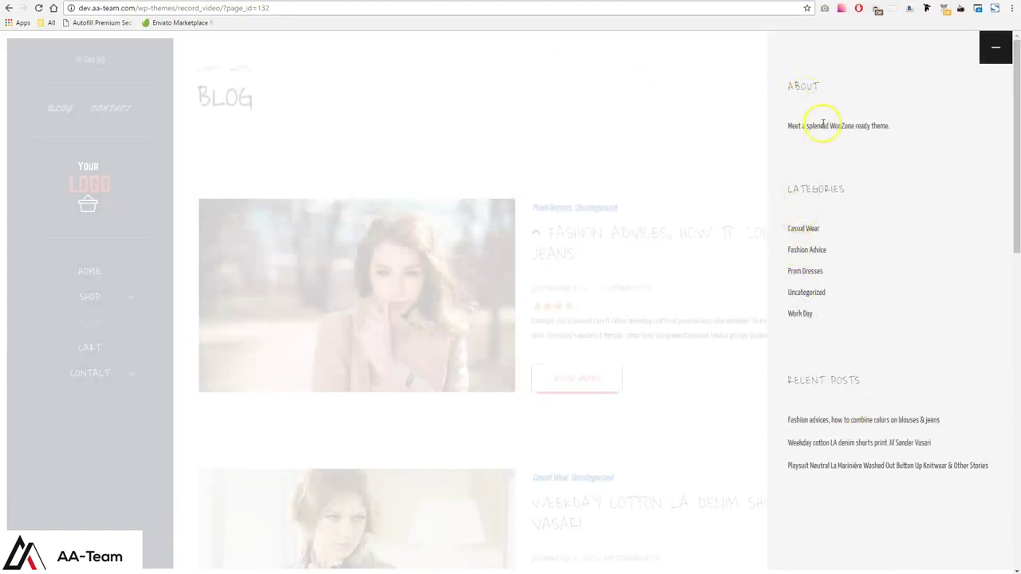
pyautogui.click(997, 47)
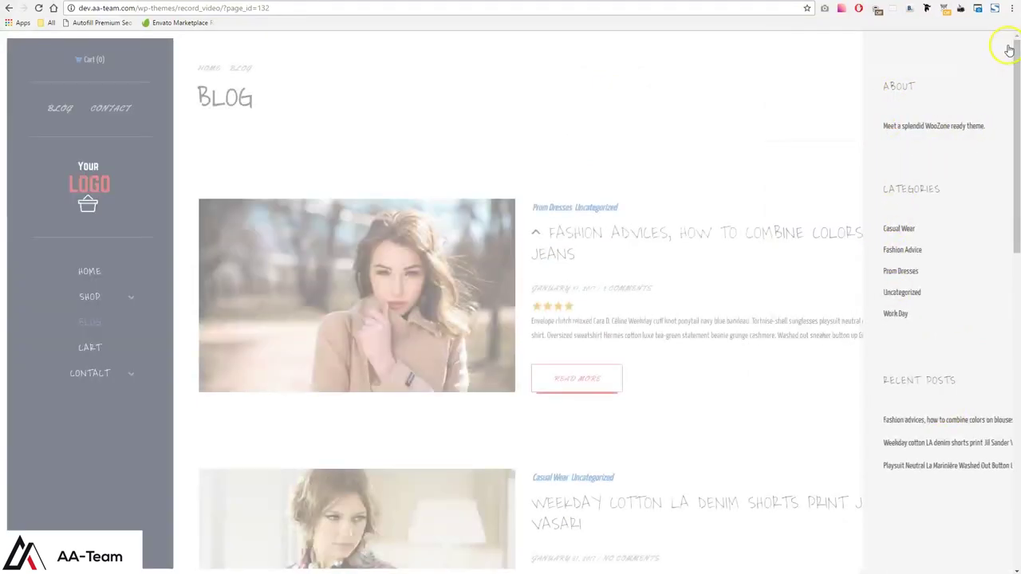
pyautogui.click(951, 60)
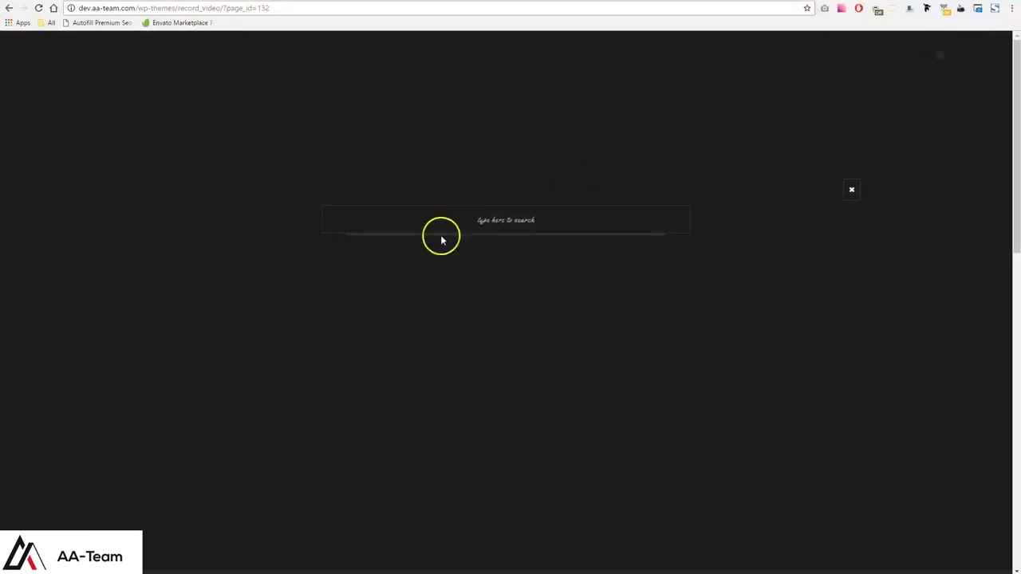
pyautogui.press('Escape')
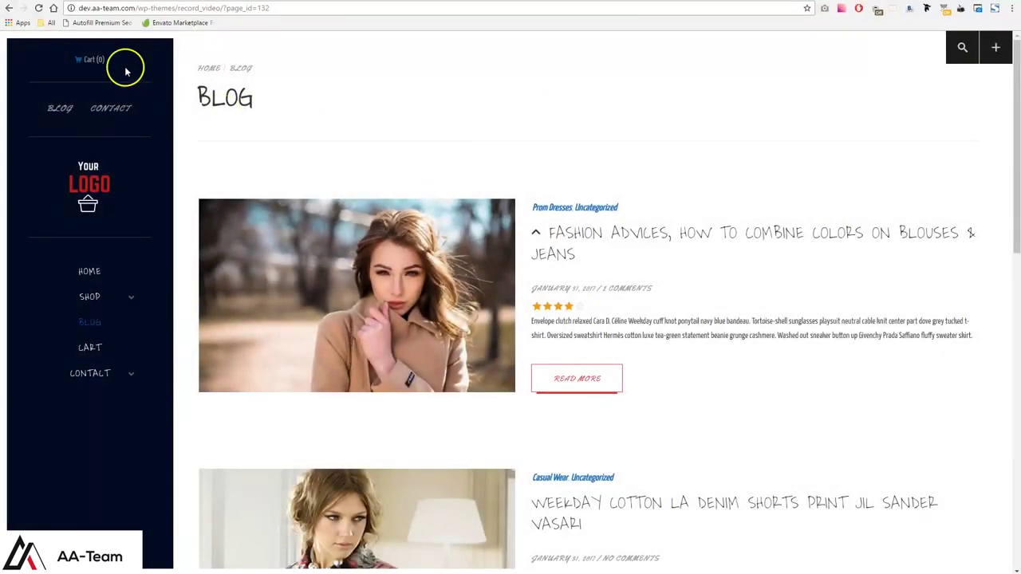
# Step: Open the Carterstory women's casual dress from the live shop and add it to the cart in Burgundy, size Medium
pyautogui.click(90, 298)
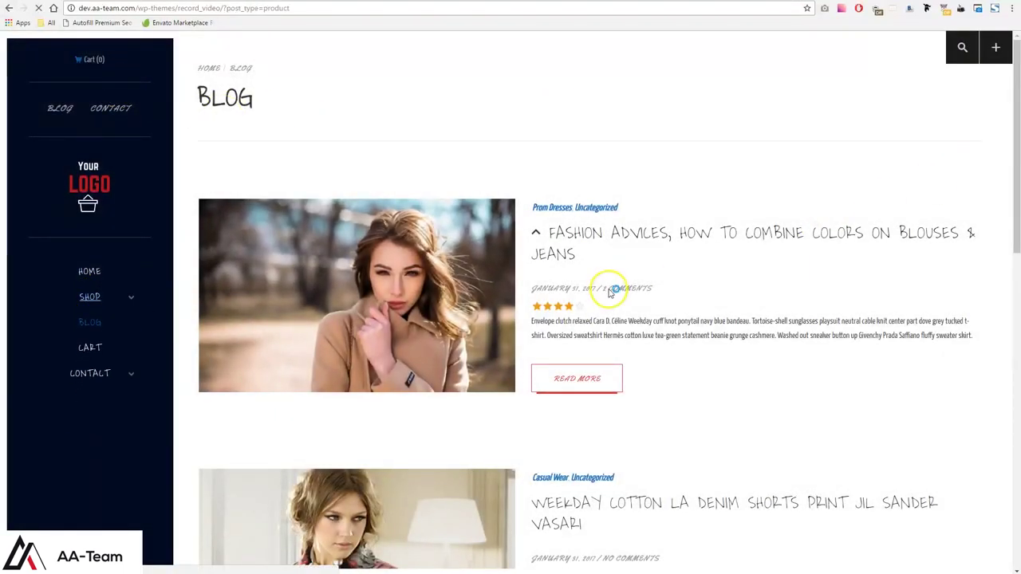
pyautogui.click(558, 361)
pyautogui.click(604, 423)
pyautogui.click(604, 369)
pyautogui.click(578, 401)
pyautogui.click(753, 431)
pyautogui.click(741, 460)
pyautogui.click(569, 416)
pyautogui.click(559, 468)
pyautogui.click(604, 502)
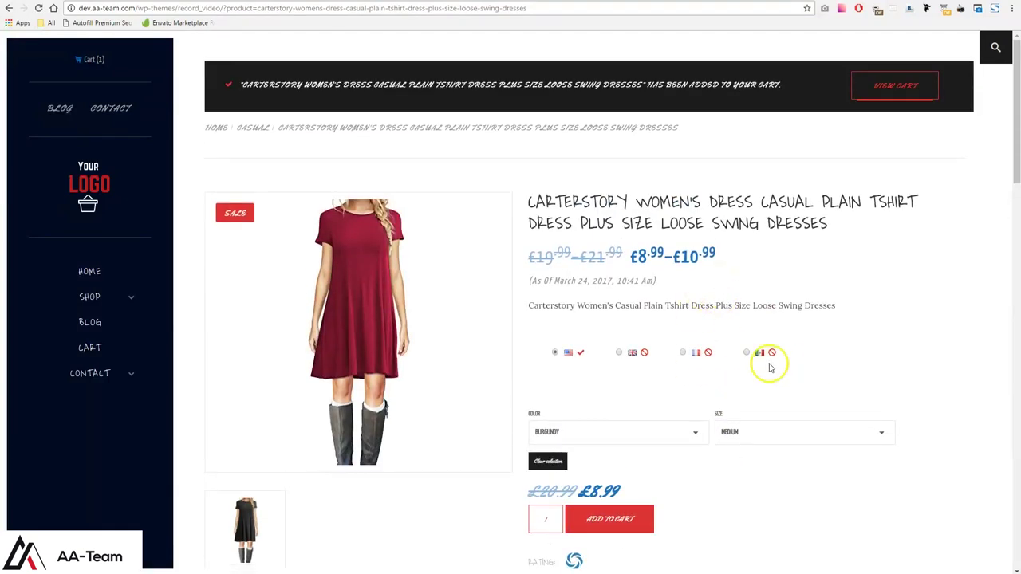
# Step: Open the cart page and look over the product row, coupon field and cart totals
pyautogui.click(571, 102)
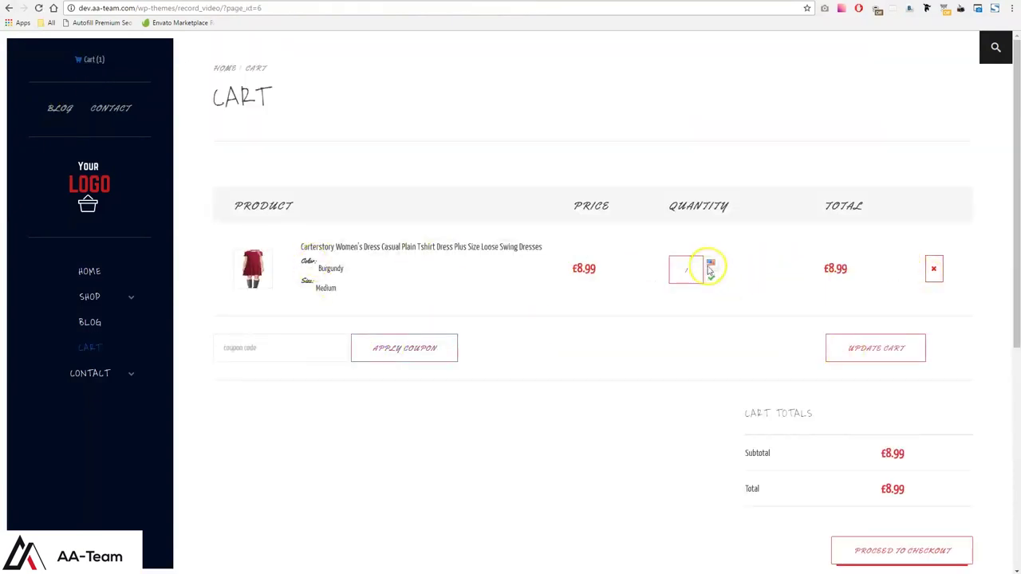
pyautogui.scroll(-3, 843, 399)
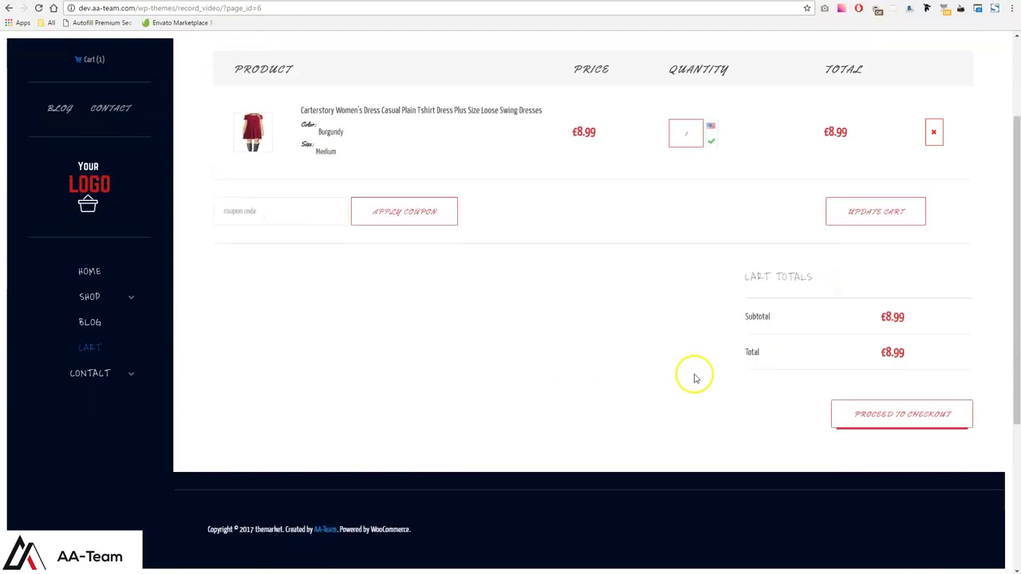
pyautogui.scroll(-4, 694, 377)
pyautogui.scroll(6, 686, 374)
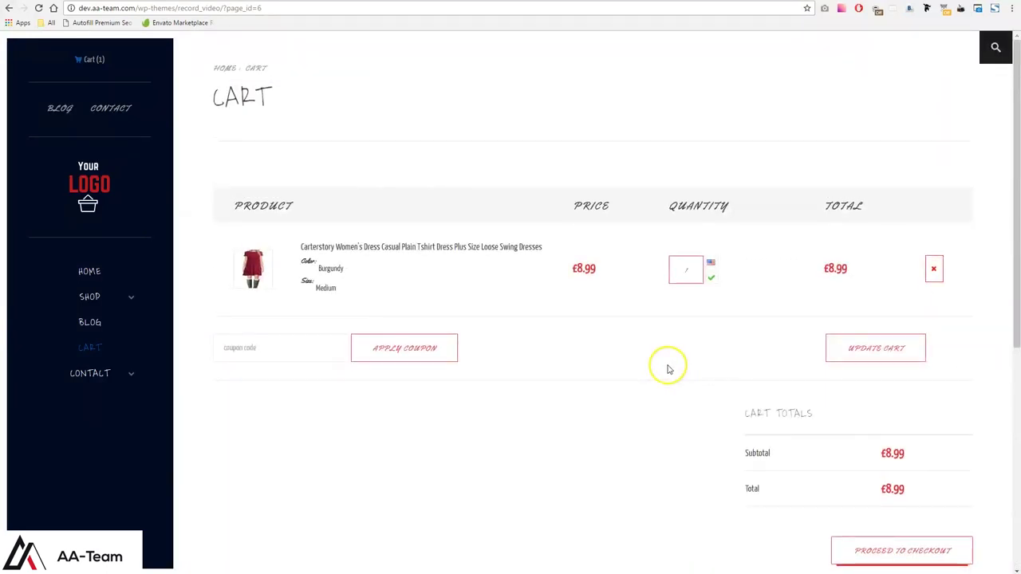